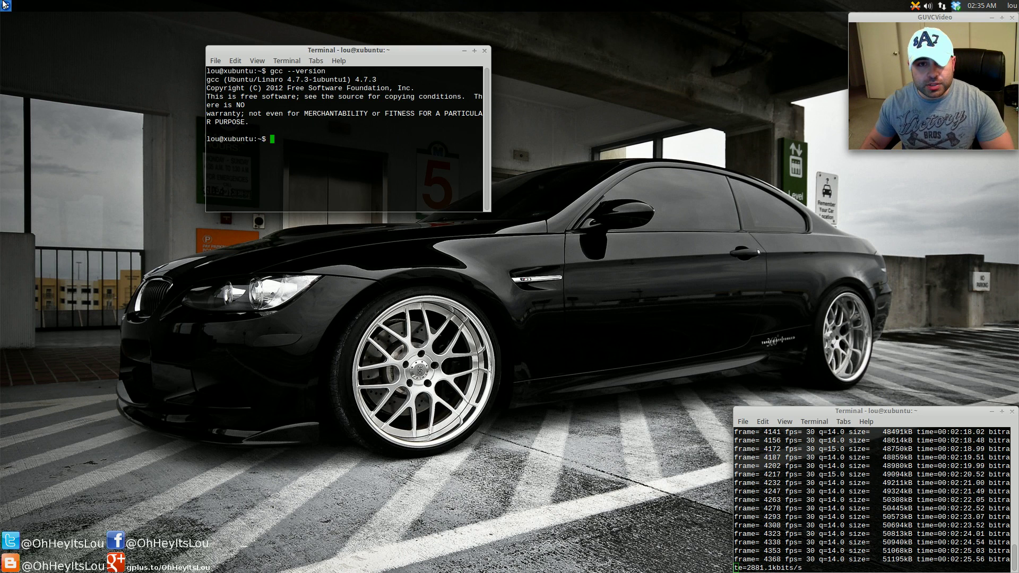
mouse_move(53, 84)
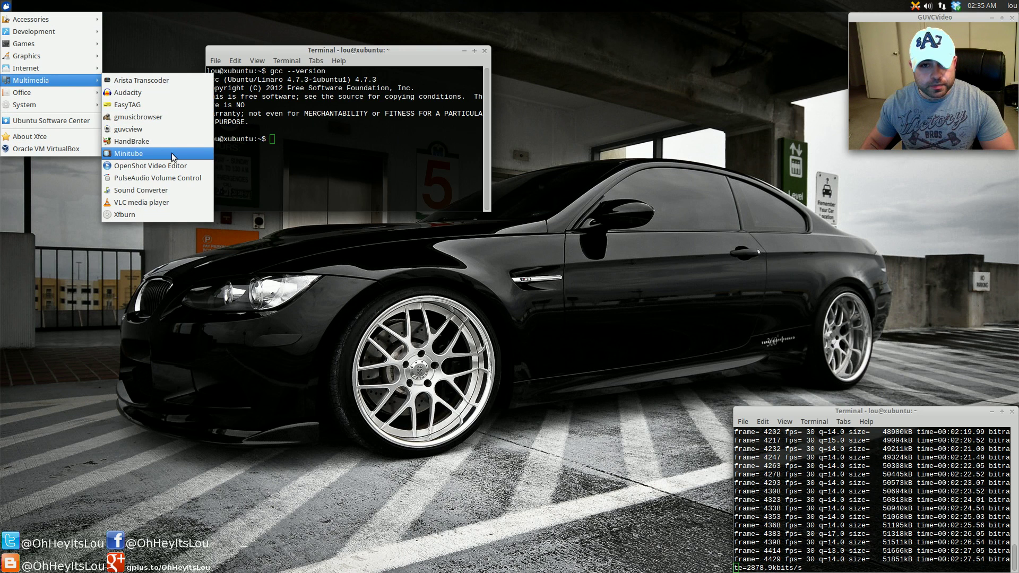
mouse_move(63, 56)
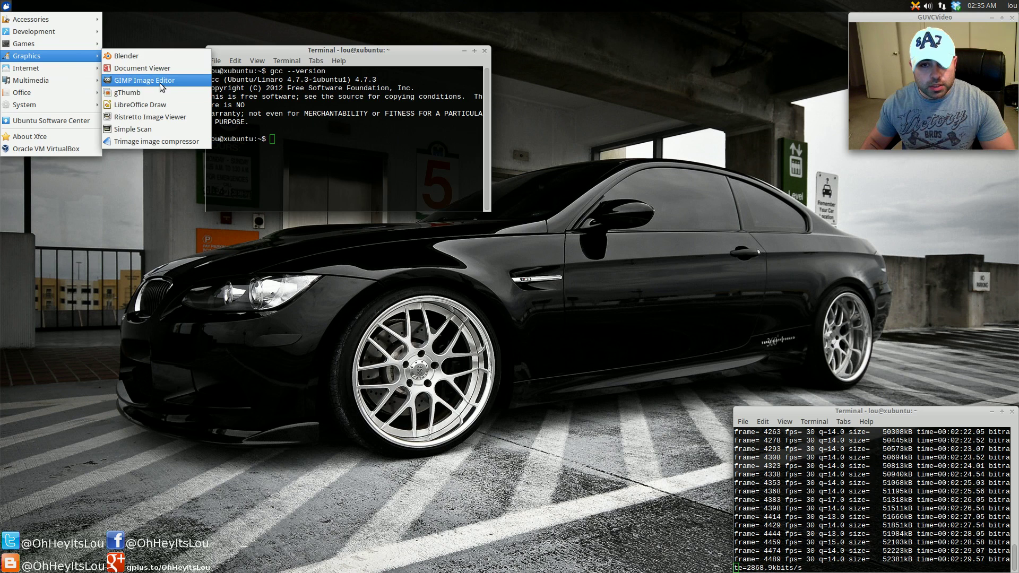
left_click(158, 83)
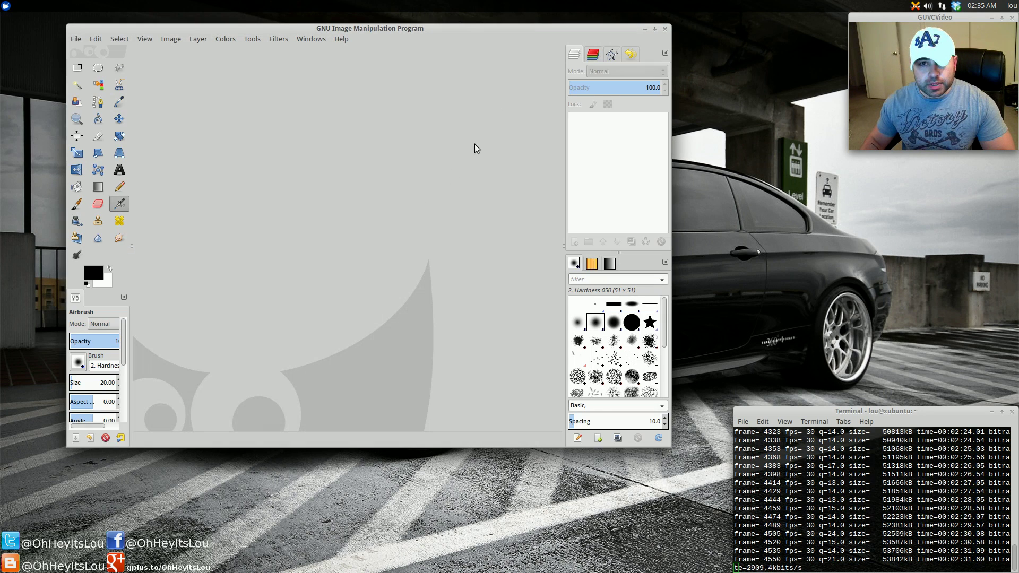
left_click_drag(511, 26, 488, 37)
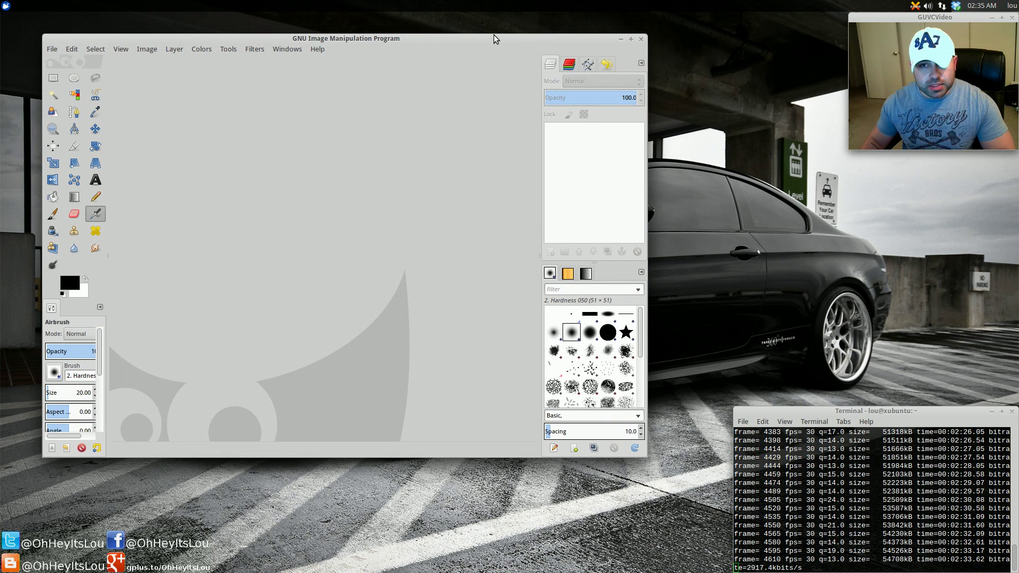
left_click(317, 49)
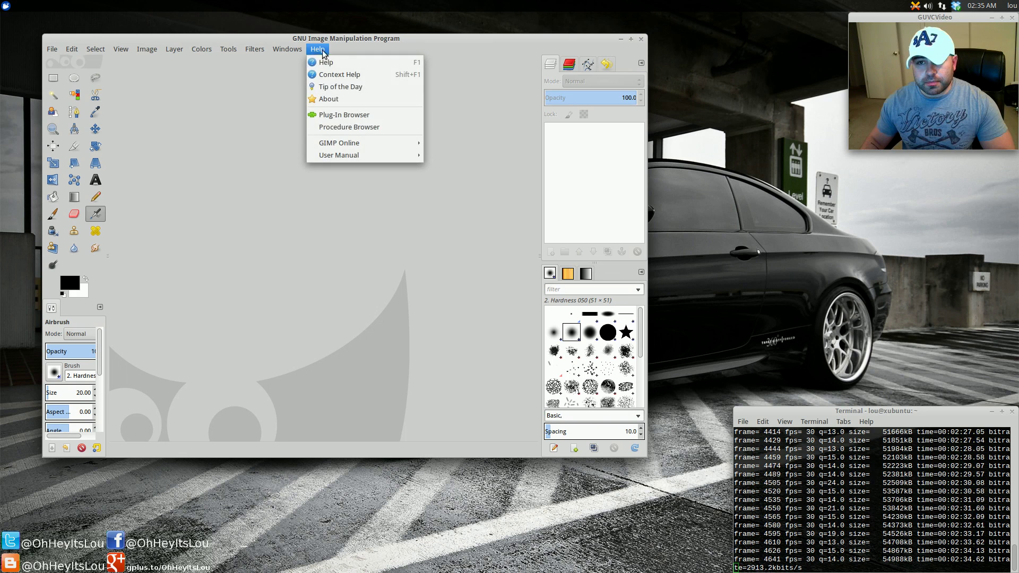
left_click(352, 100)
left_click_drag(498, 193, 327, 83)
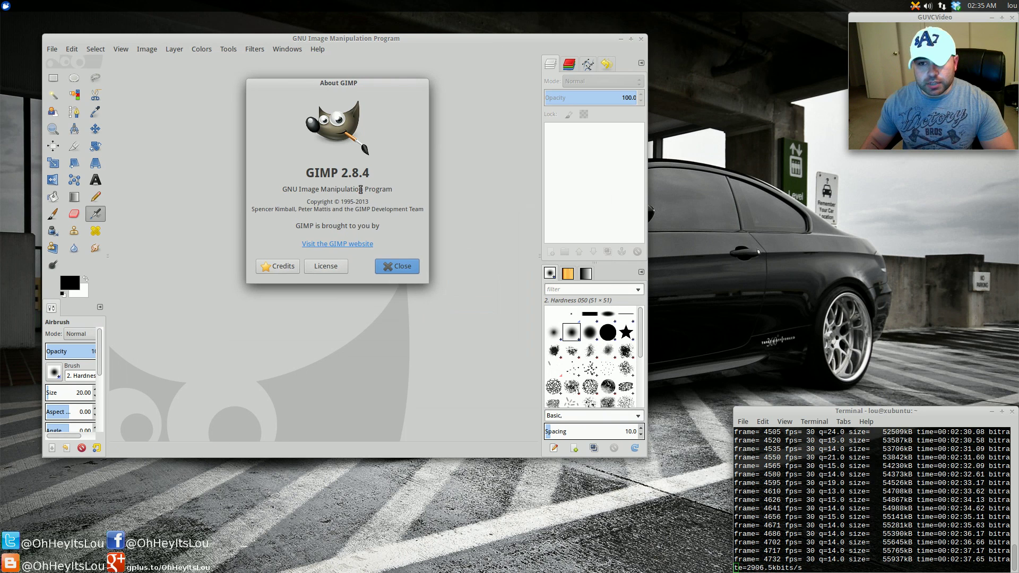
left_click(393, 271)
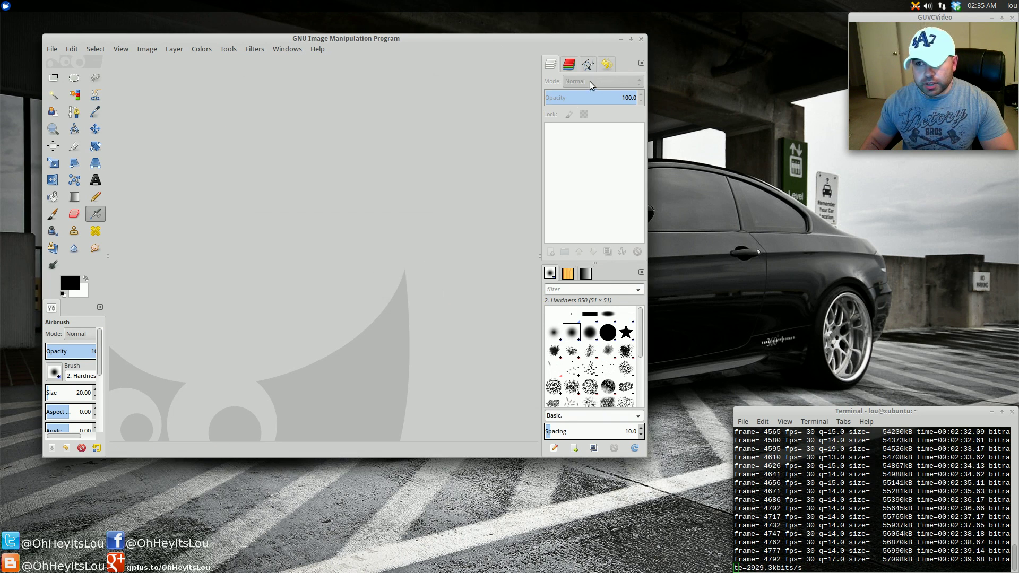
left_click(640, 39)
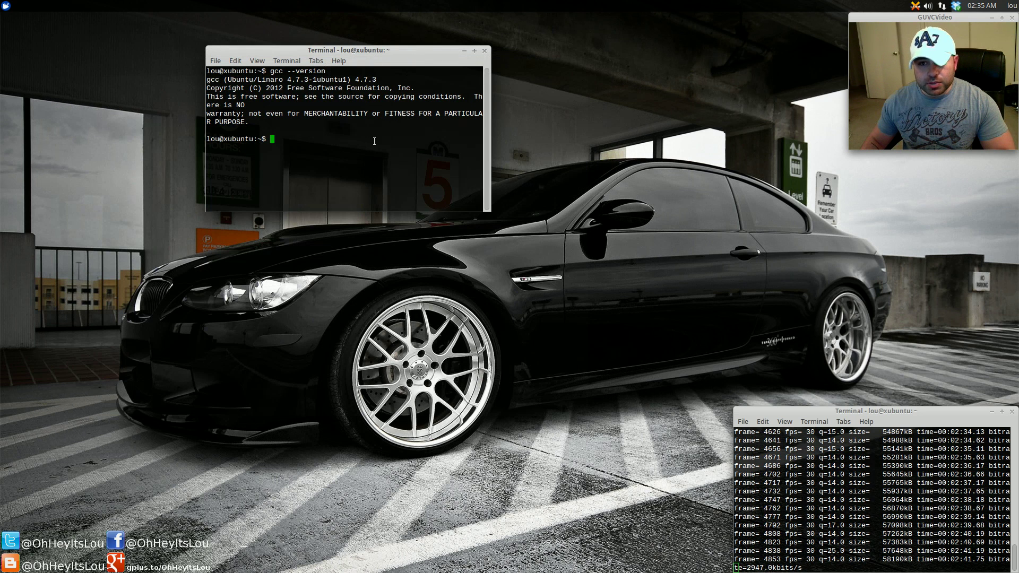
- Clear the terminal with clear and shift its window down and to the left
type("clear")
key("Return")
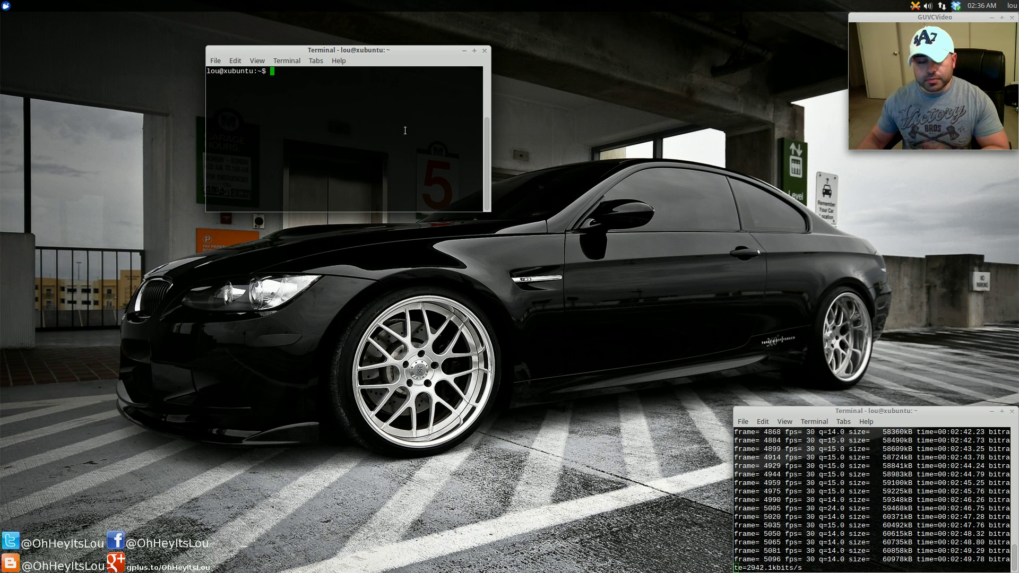
left_click_drag(350, 55, 517, 92)
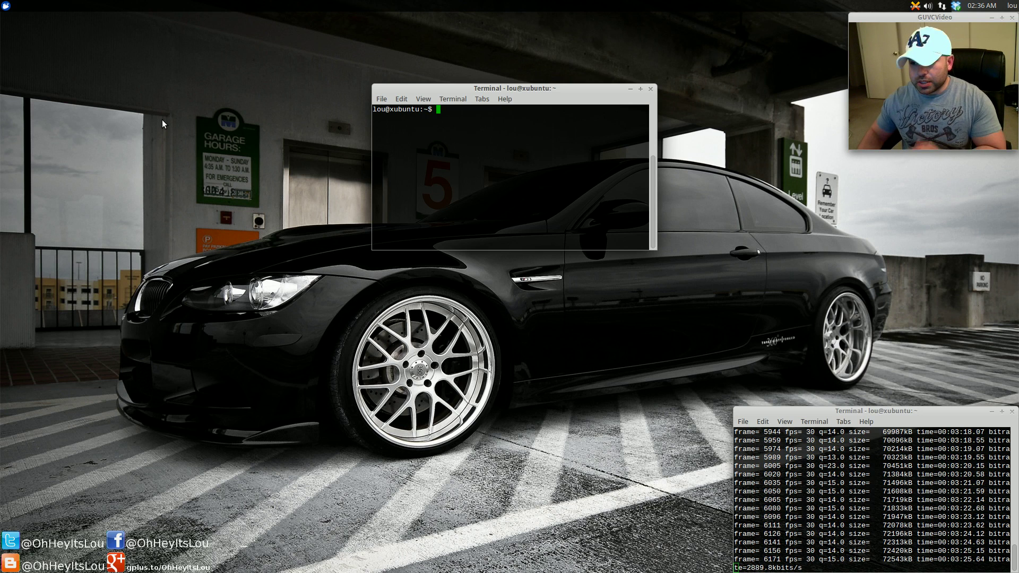
left_click_drag(525, 87, 343, 112)
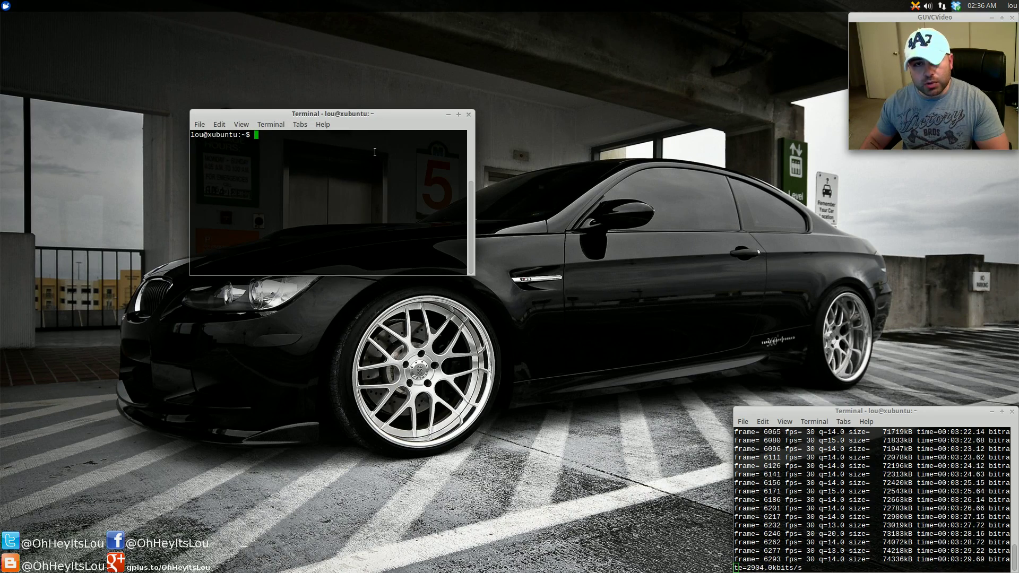
- Preview the window overview and workspace switch, then maximize the terminal against the top edge
key("super+w")
key("super+w")
key("super+w")
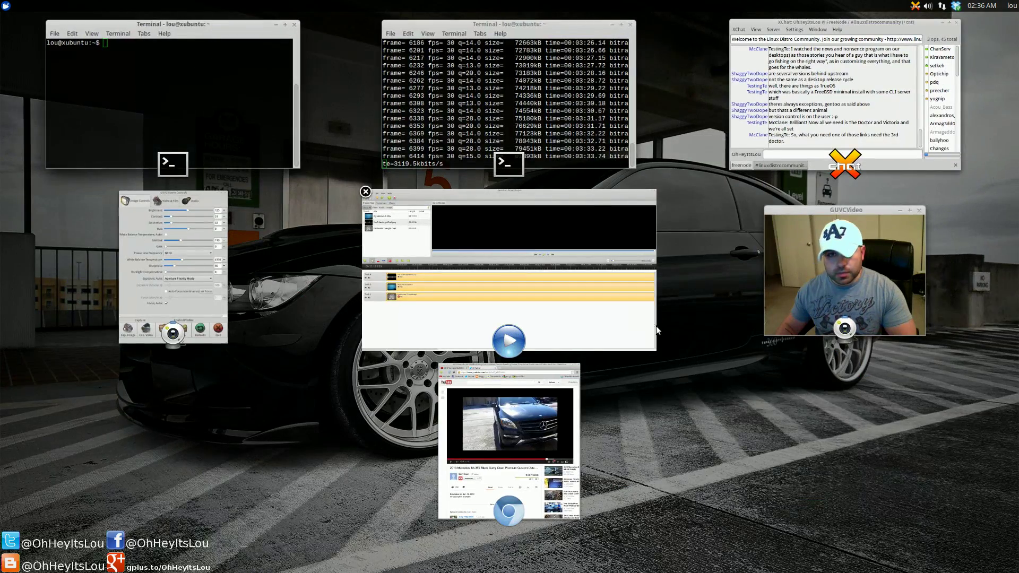
key("super+w")
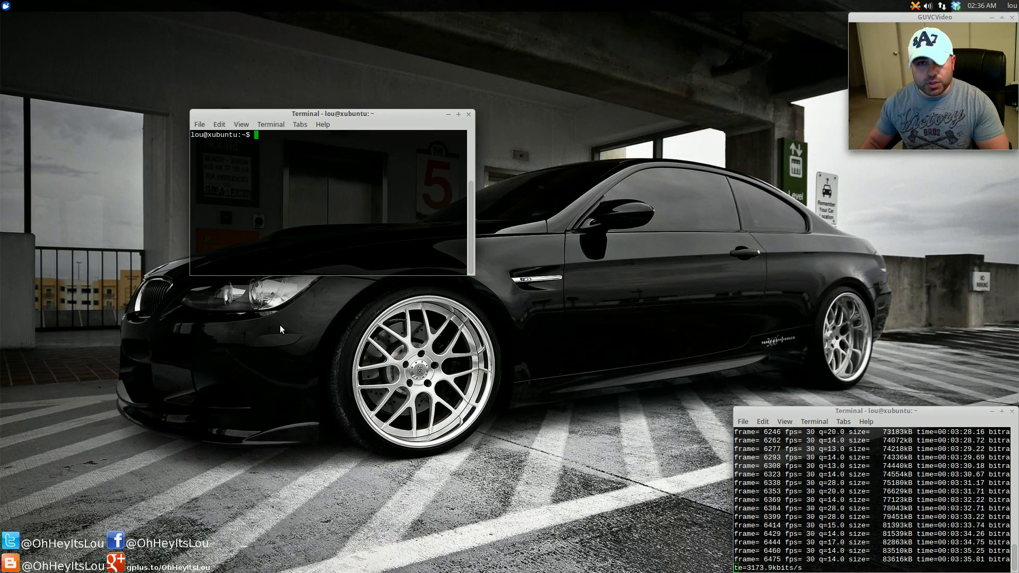
key("ctrl+alt+Down")
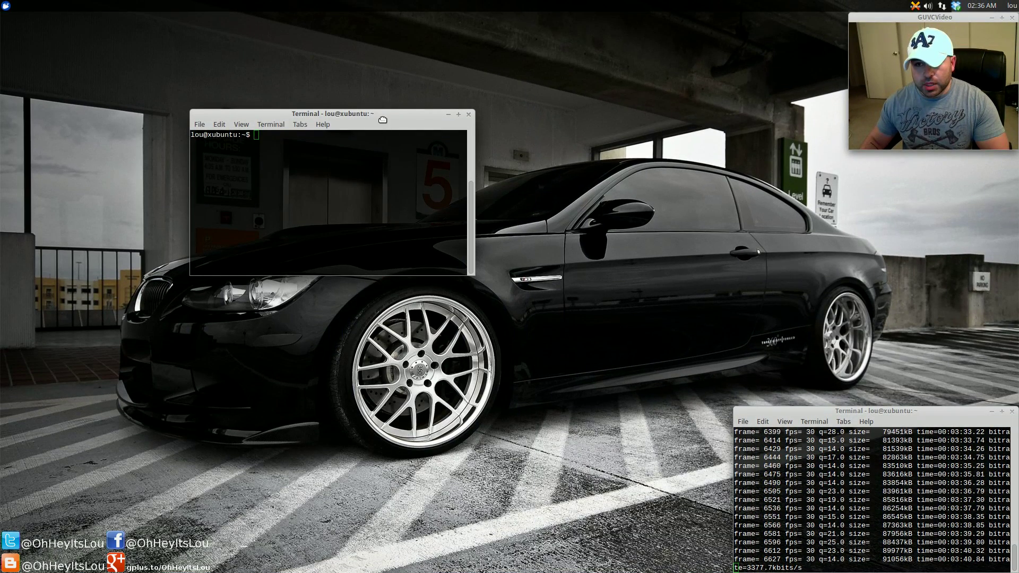
left_click_drag(382, 119, 380, 124)
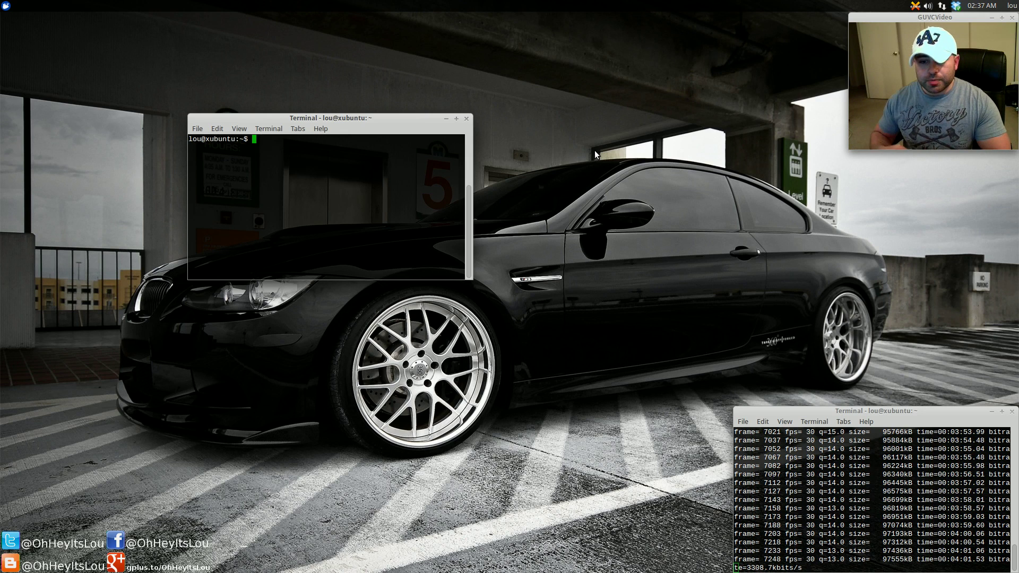
left_click_drag(358, 121, 262, 2)
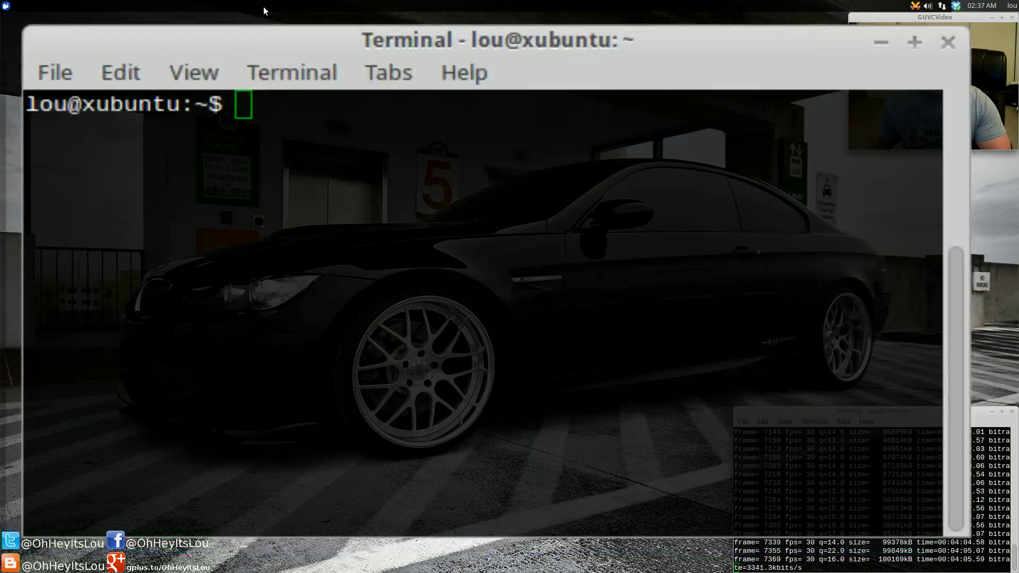
- Restore the terminal to a small window, glance at its Help menu, and place it right
left_click_drag(416, 17, 289, 51)
left_click(274, 78)
left_click(313, 68)
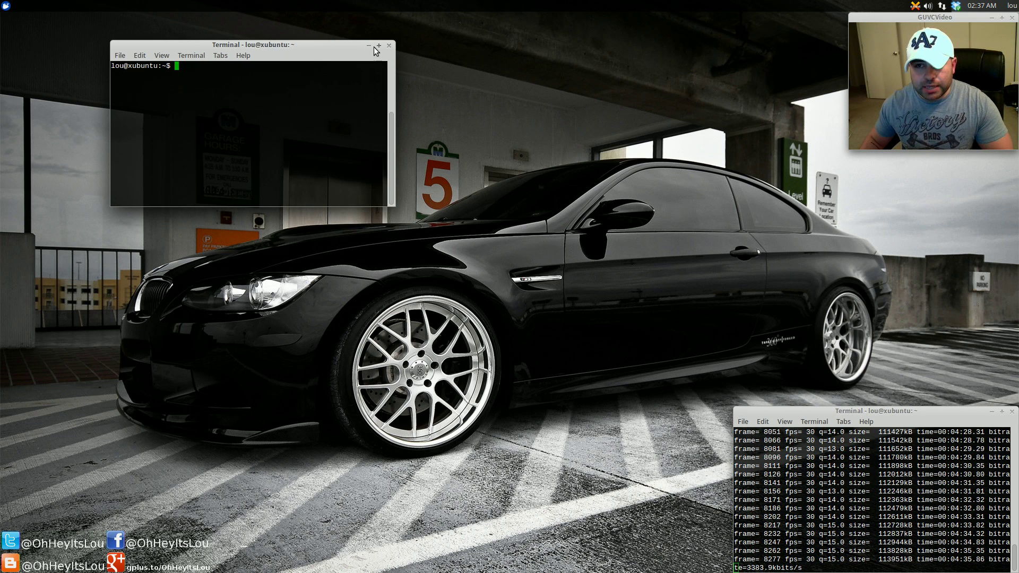
left_click_drag(324, 45, 953, 227)
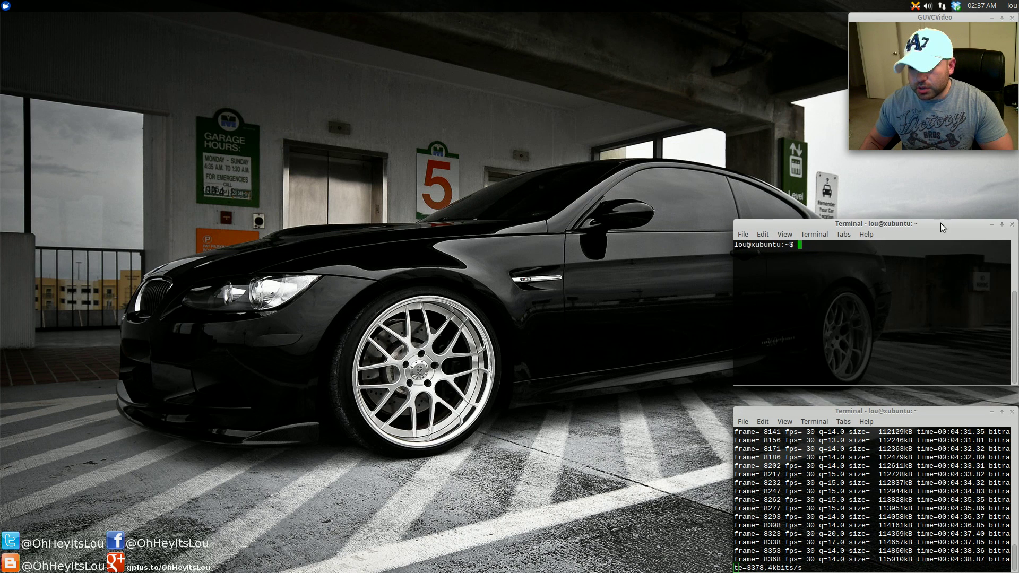
- Briefly open the applications list, then launch the file manager at the home folder
left_click(5, 5)
left_click(69, 208)
mouse_move(499, 567)
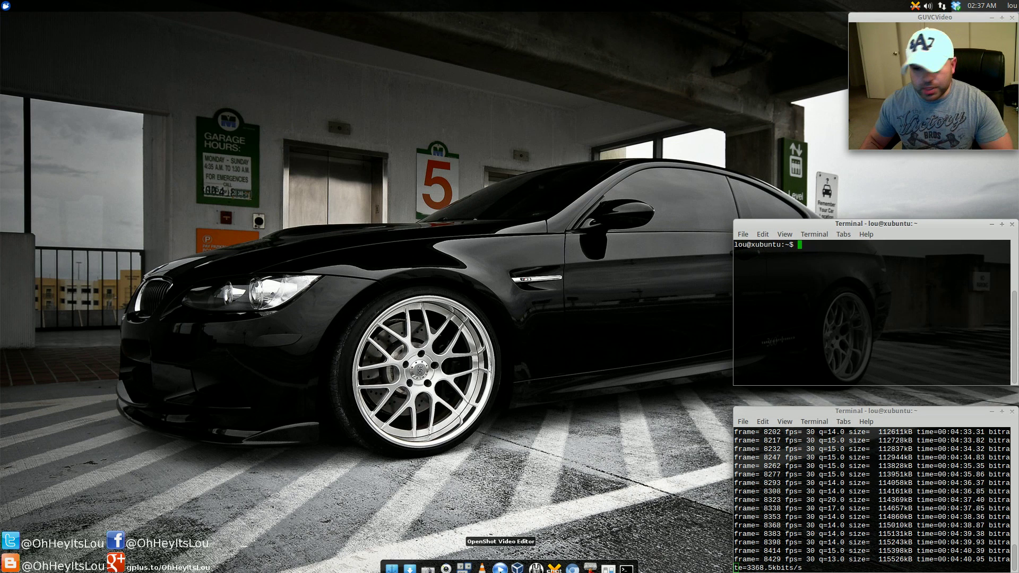
left_click(589, 564)
- Open gala-xfce4 in gedit, move it to the top, and select line 2's apt-add-repository command
left_click(419, 205)
double_click(420, 205)
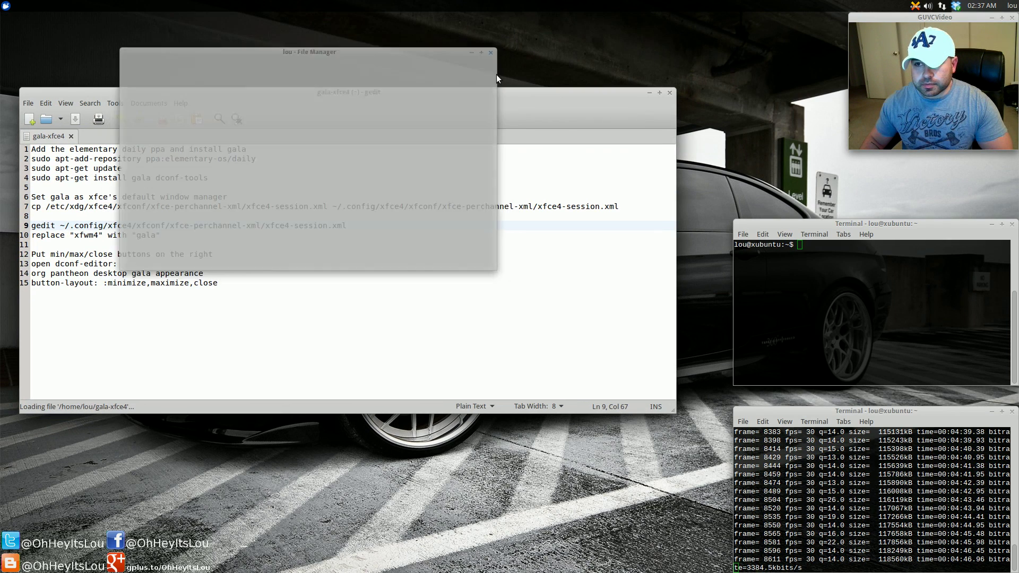
left_click_drag(474, 110, 480, 41)
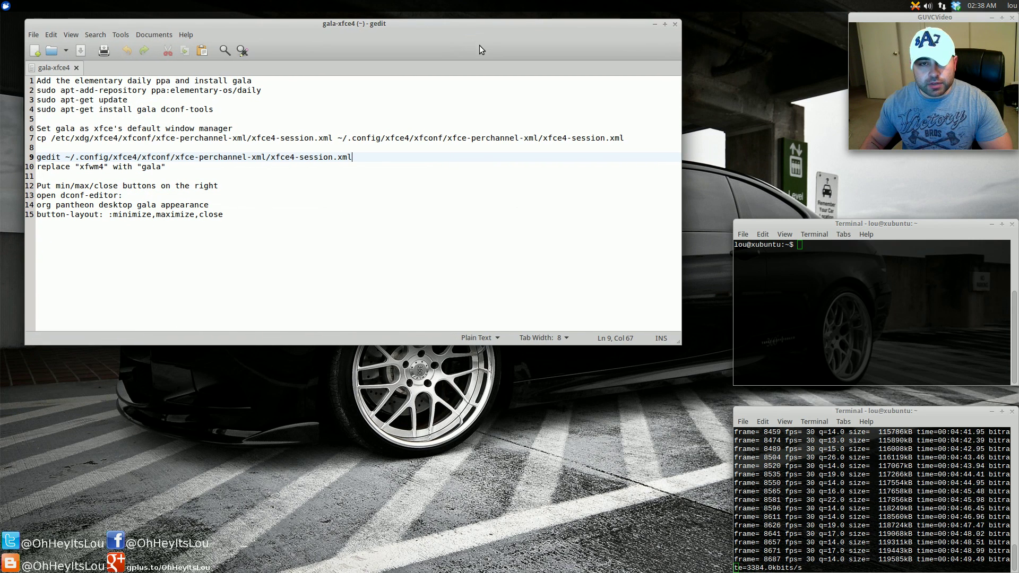
left_click_drag(37, 91, 298, 89)
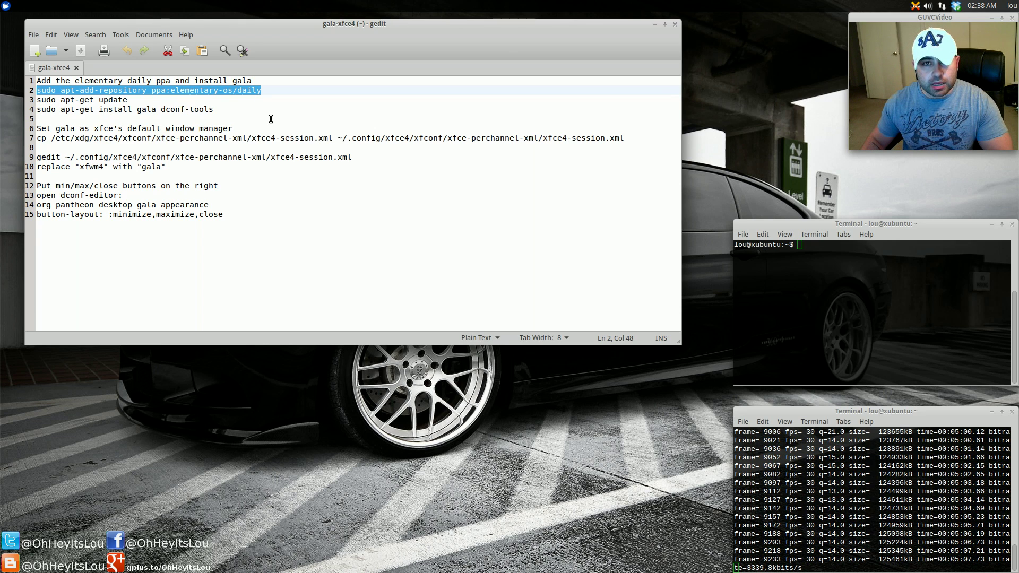
mouse_move(451, 570)
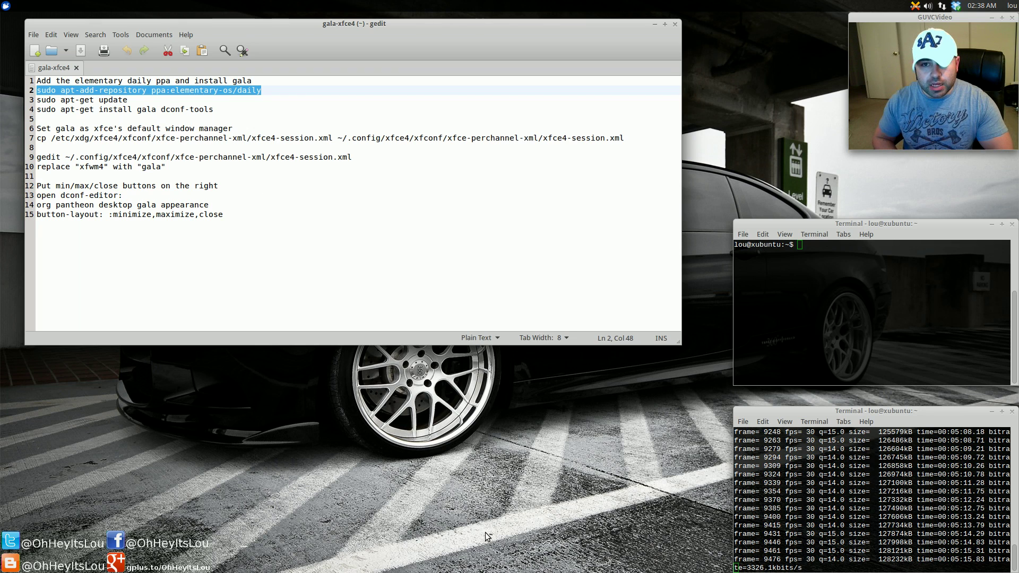
mouse_move(564, 560)
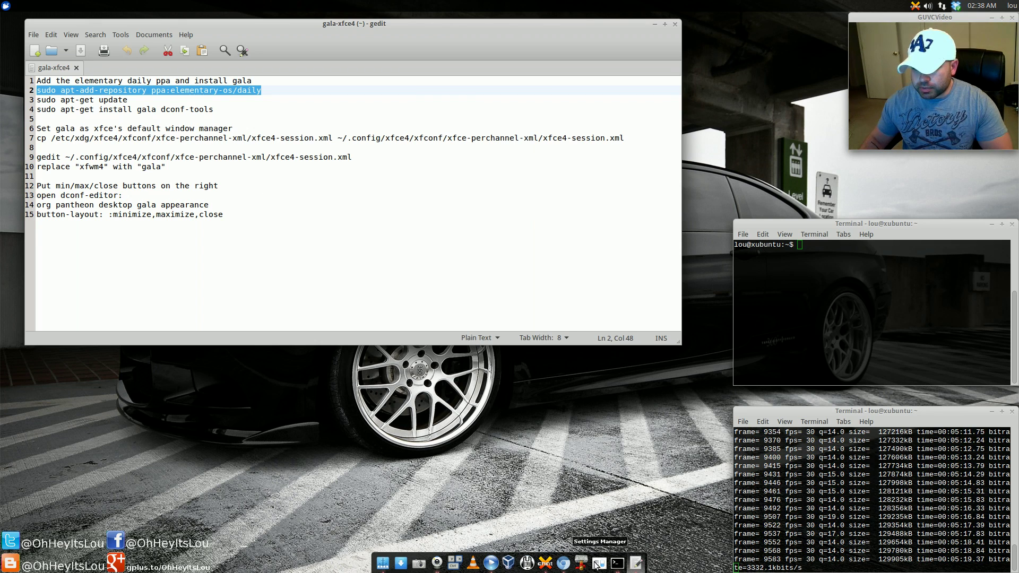
- Open Settings Manager's Session and Startup at the Application Autostart list
left_click(596, 563)
left_click_drag(588, 161, 390, 152)
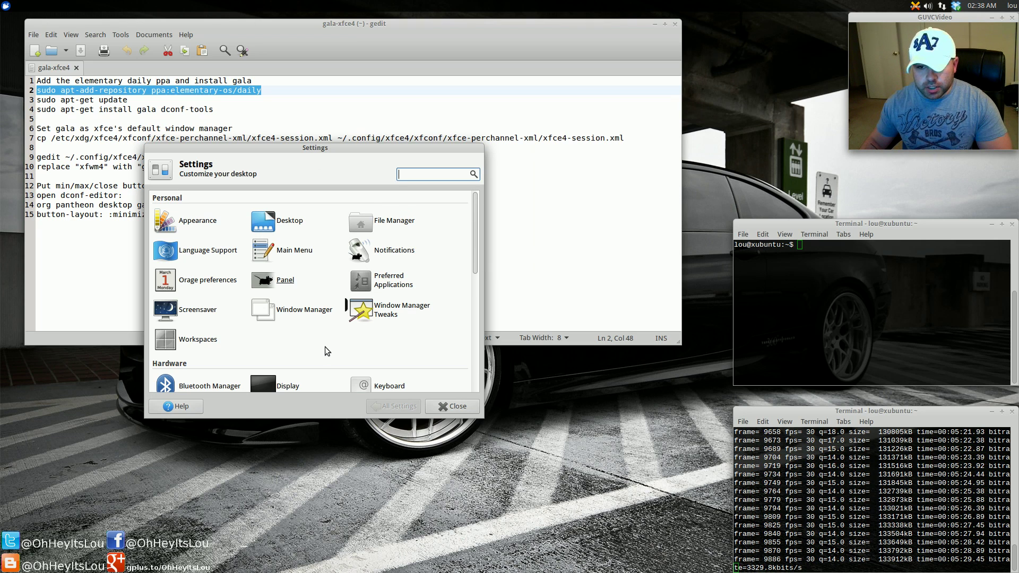
scroll(324, 345, "down", 3)
scroll(326, 344, "down", 3)
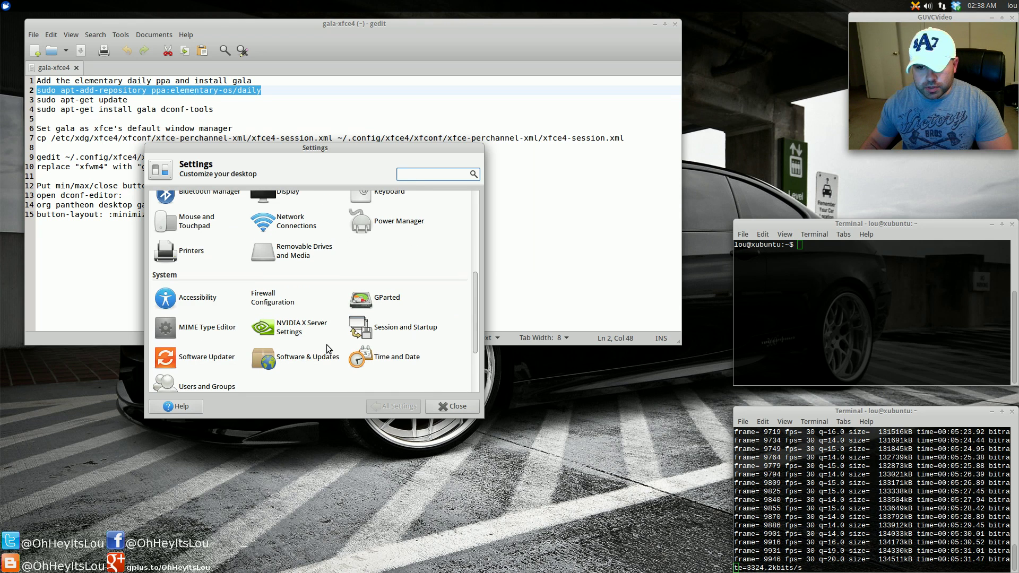
left_click(407, 325)
left_click(247, 199)
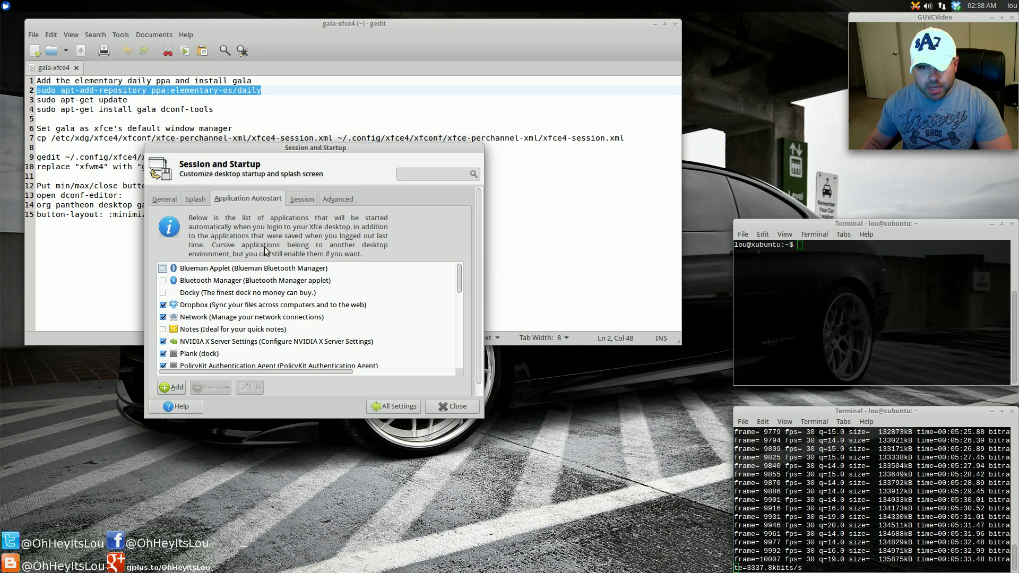
- Inspect the Plank (dock) autostart entry without changes, then close the settings
left_click(197, 355)
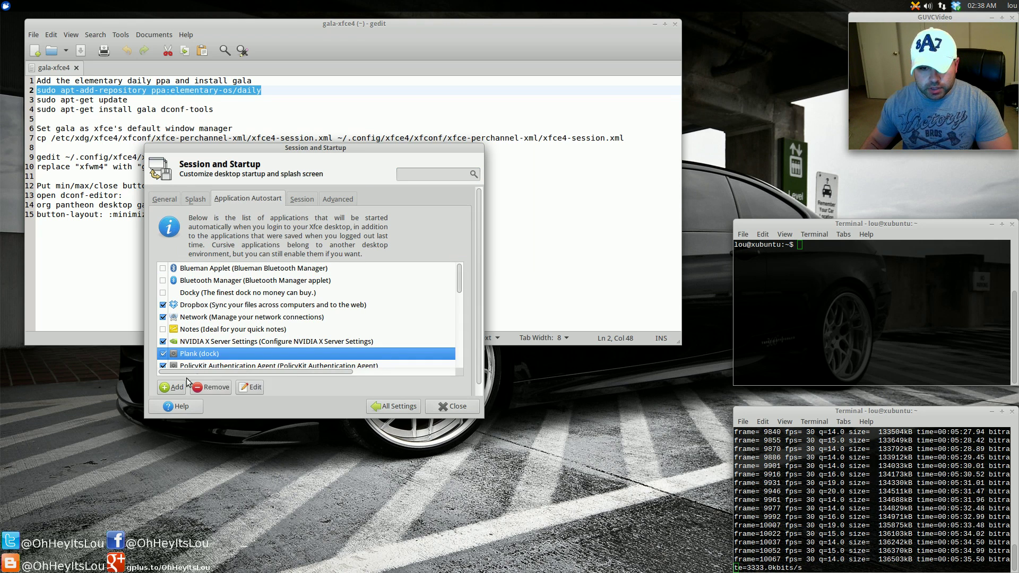
left_click(257, 389)
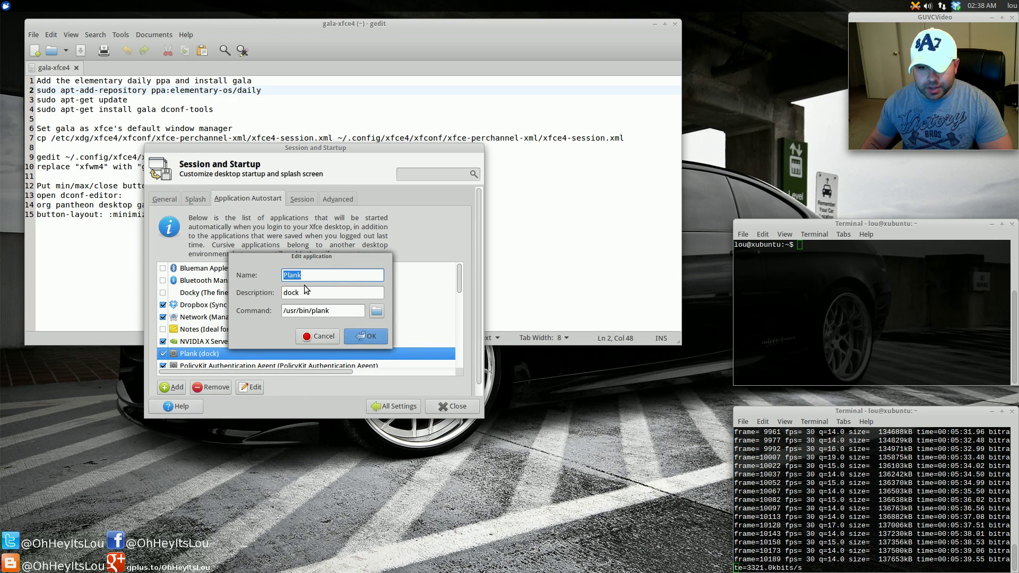
left_click(329, 295)
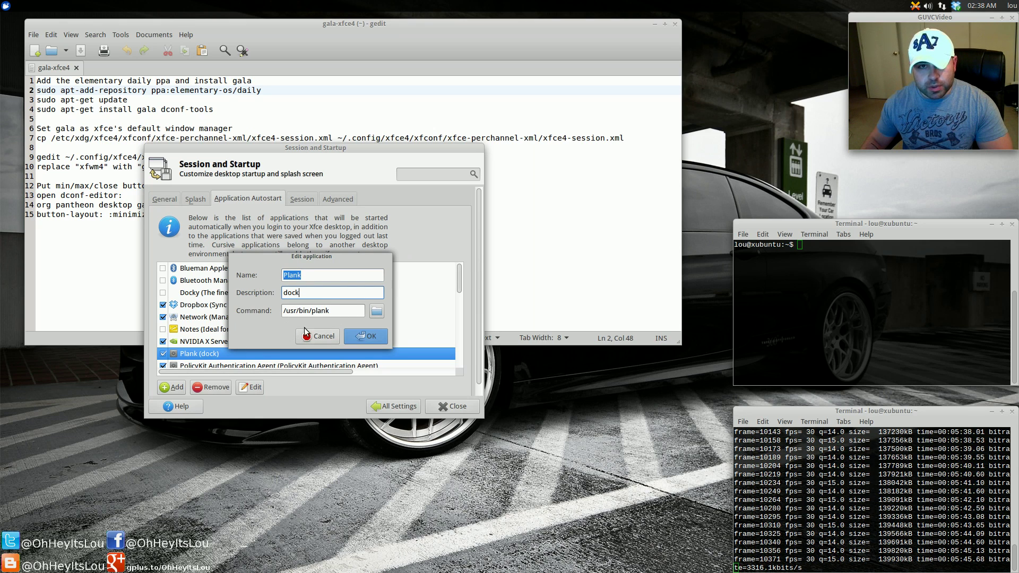
left_click(337, 339)
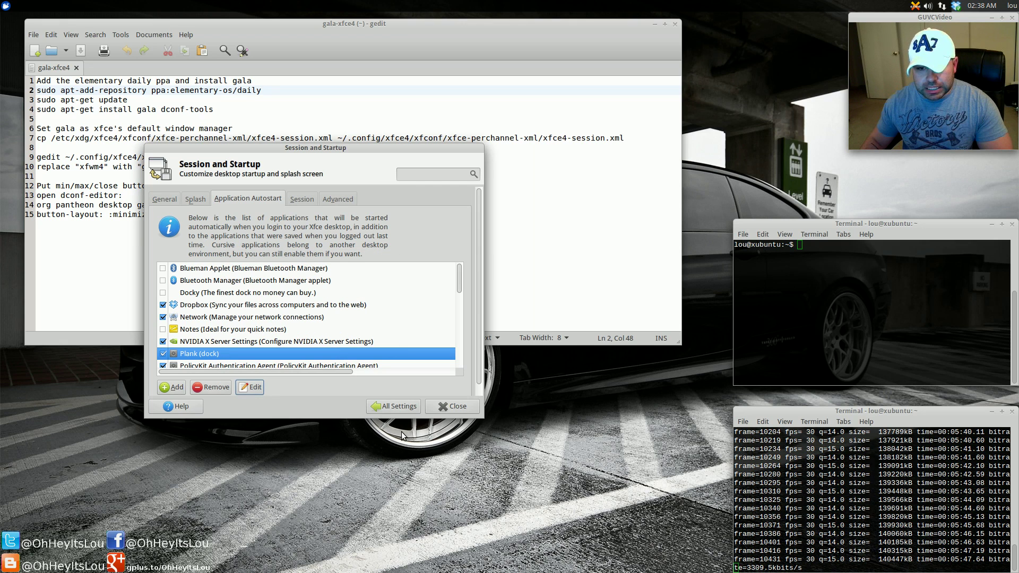
left_click(395, 406)
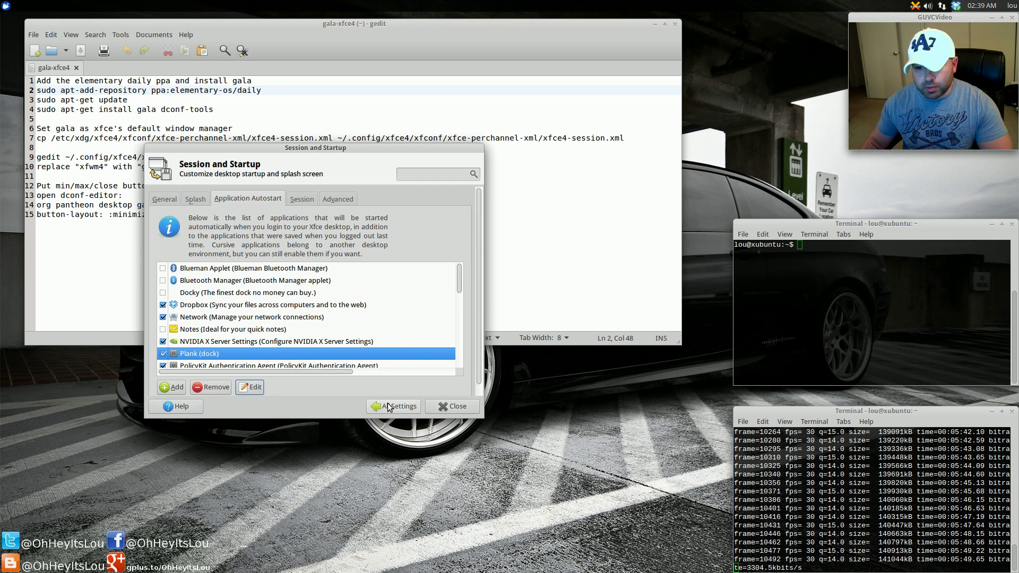
left_click(448, 408)
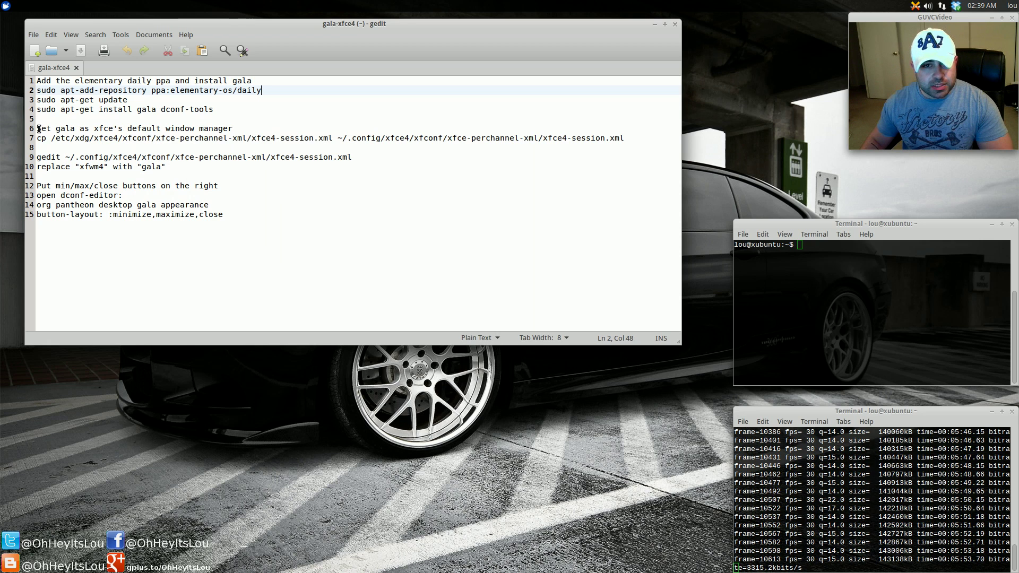
- Copy line 9's gedit xfce4-session.xml command from the notes and run it in the upper terminal
left_click_drag(34, 138, 635, 140)
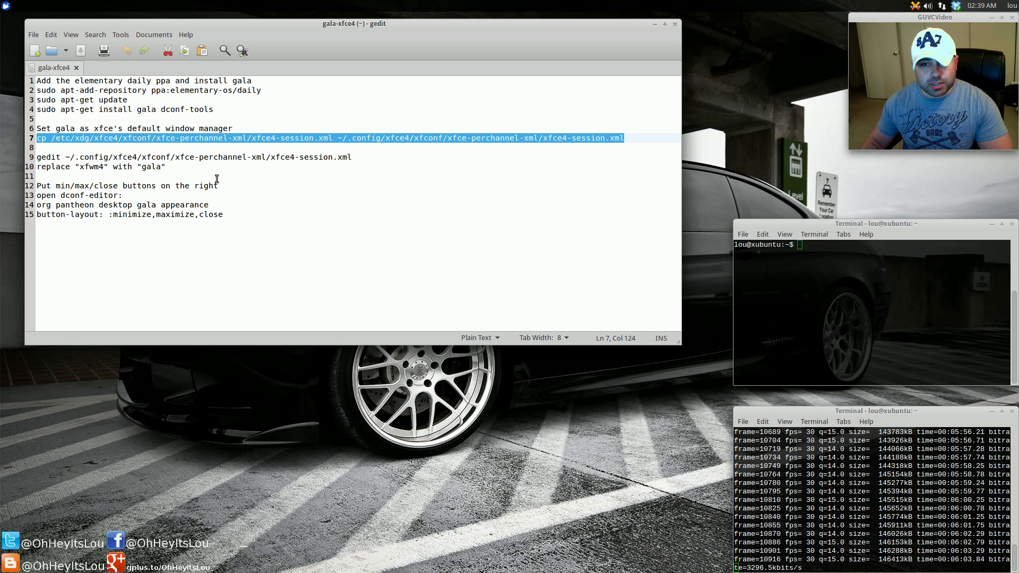
mouse_move(39, 158)
left_mouse_down()
mouse_move(357, 162)
mouse_move(37, 159)
left_mouse_up()
key("super+c")
left_click(357, 159)
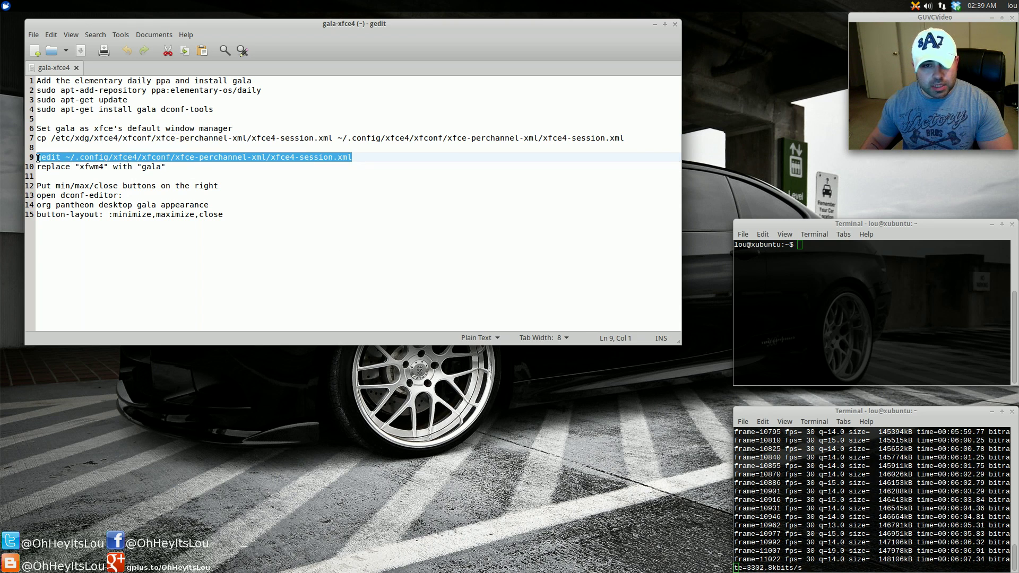
right_click(46, 156)
left_click(67, 202)
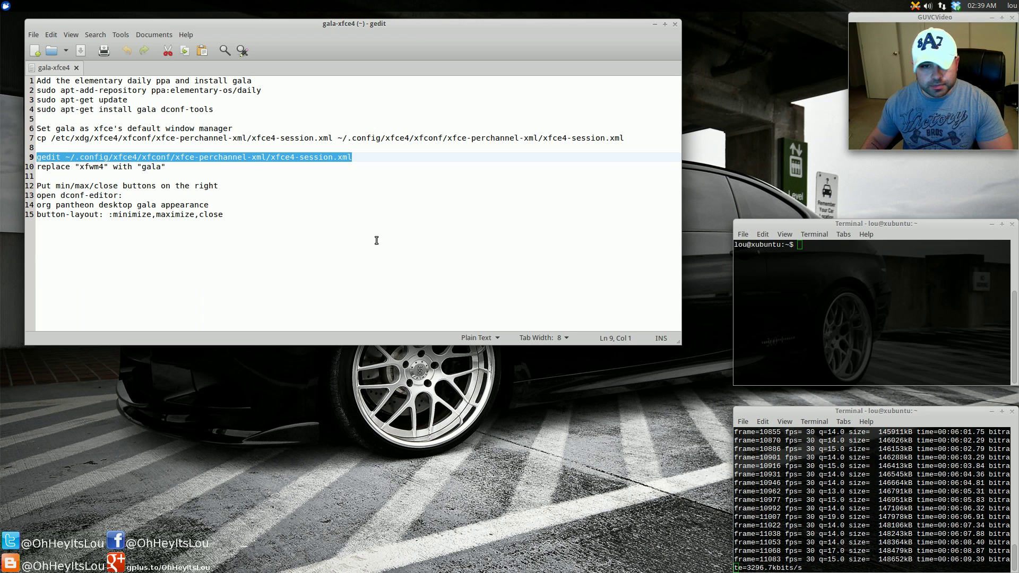
left_click(812, 292)
middle_click(812, 291)
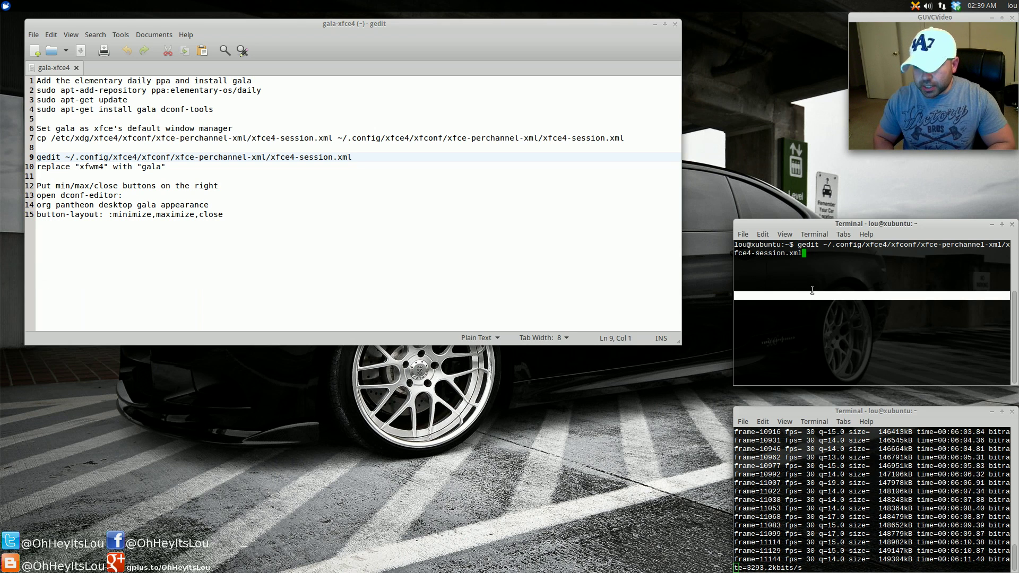
key("Return")
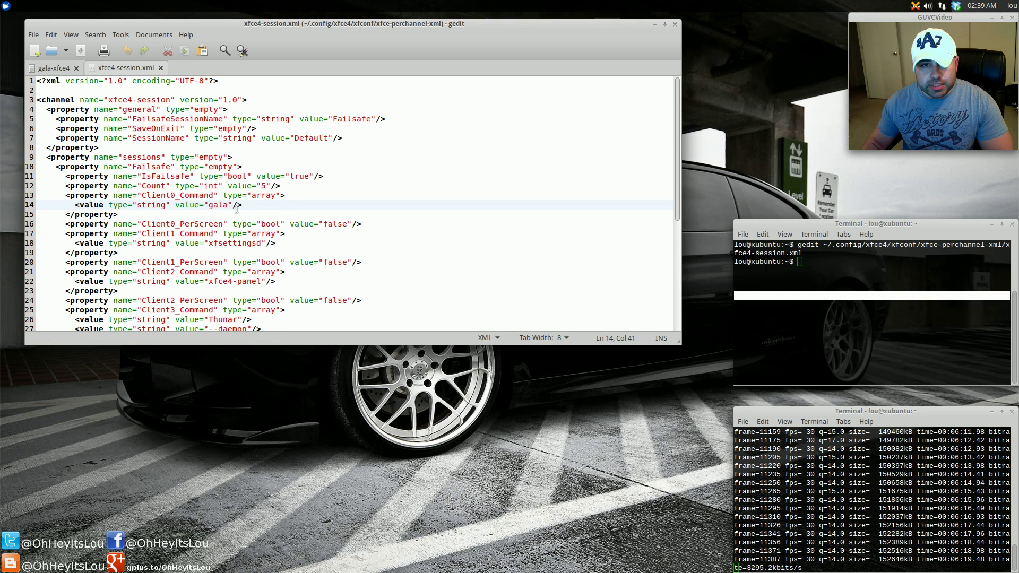
- Check both tabs, close the xfce4-session.xml tab, then close the gedit window
left_click(56, 72)
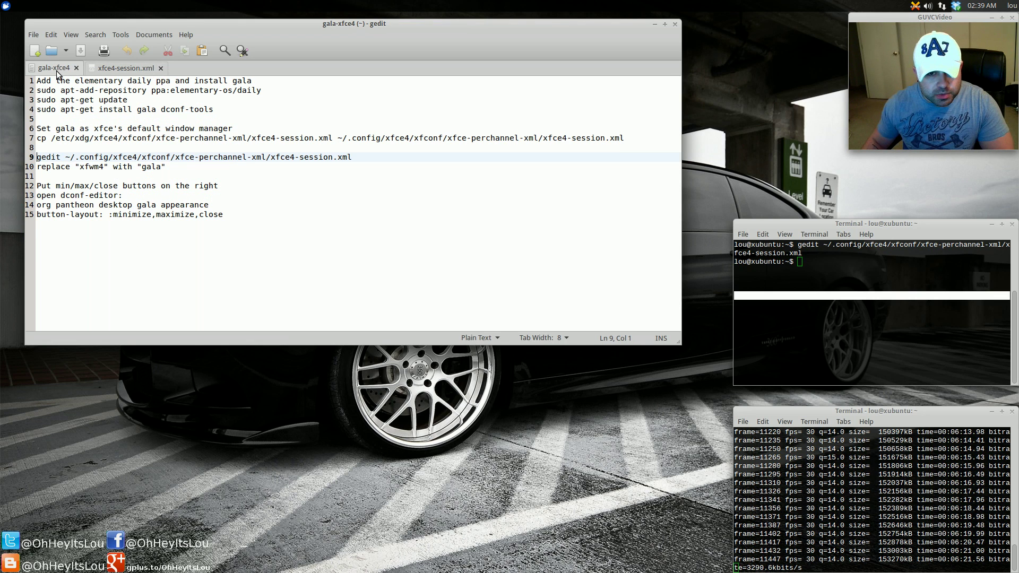
left_click(107, 67)
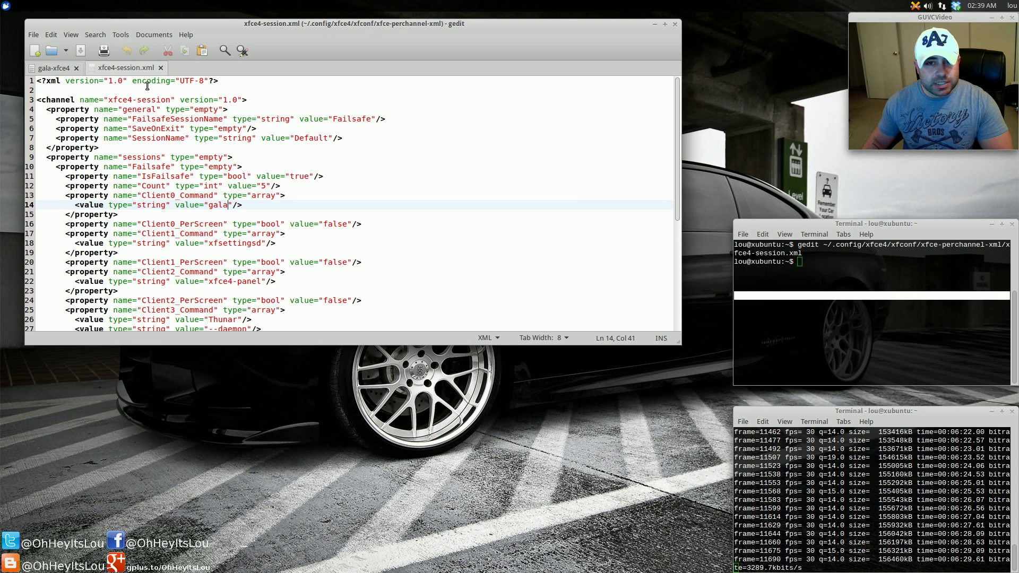
left_click(160, 68)
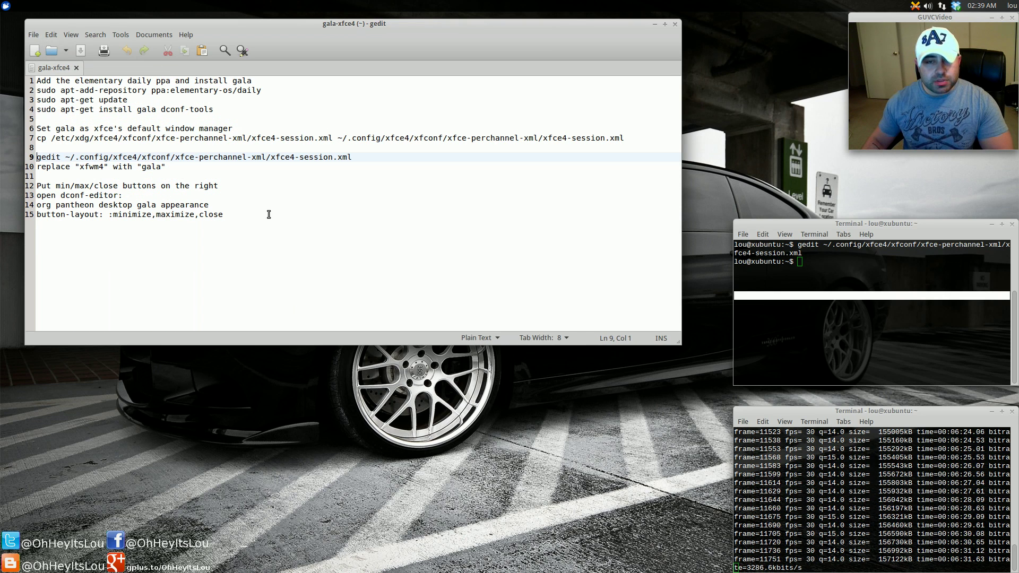
left_click(674, 24)
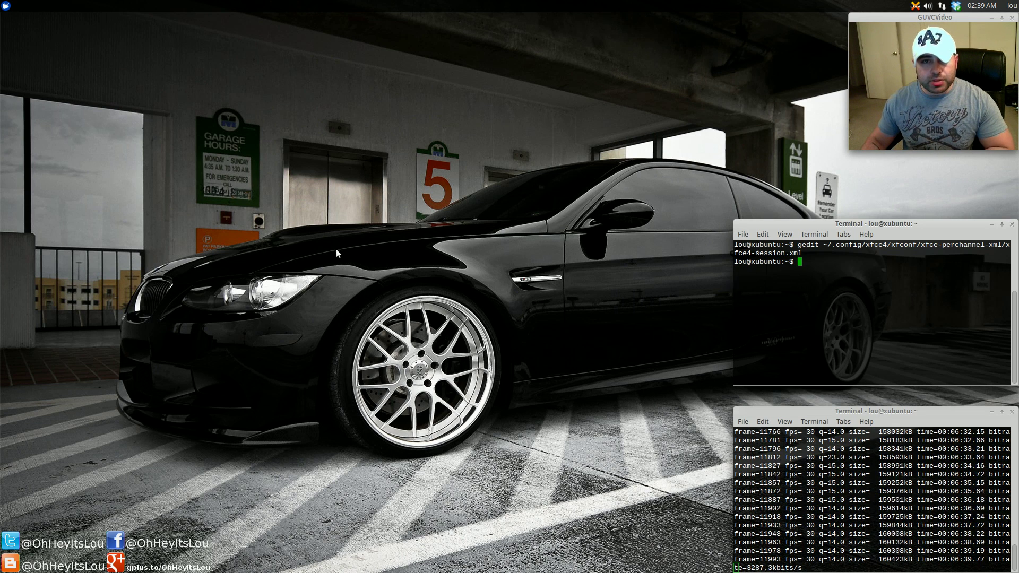
- Launch dconf-editor from the Application Finder and move its window up and right
left_click(5, 6)
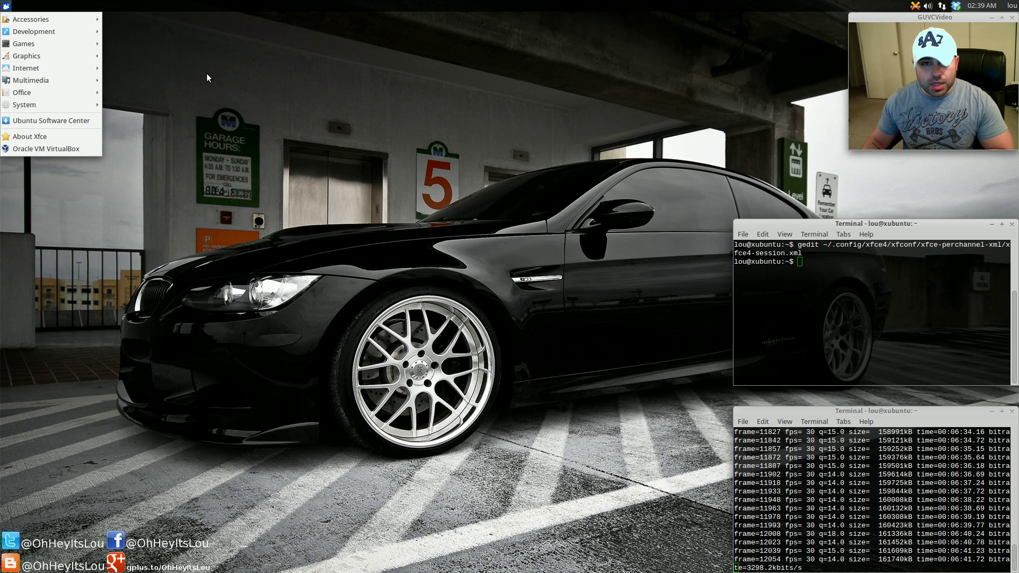
mouse_move(71, 19)
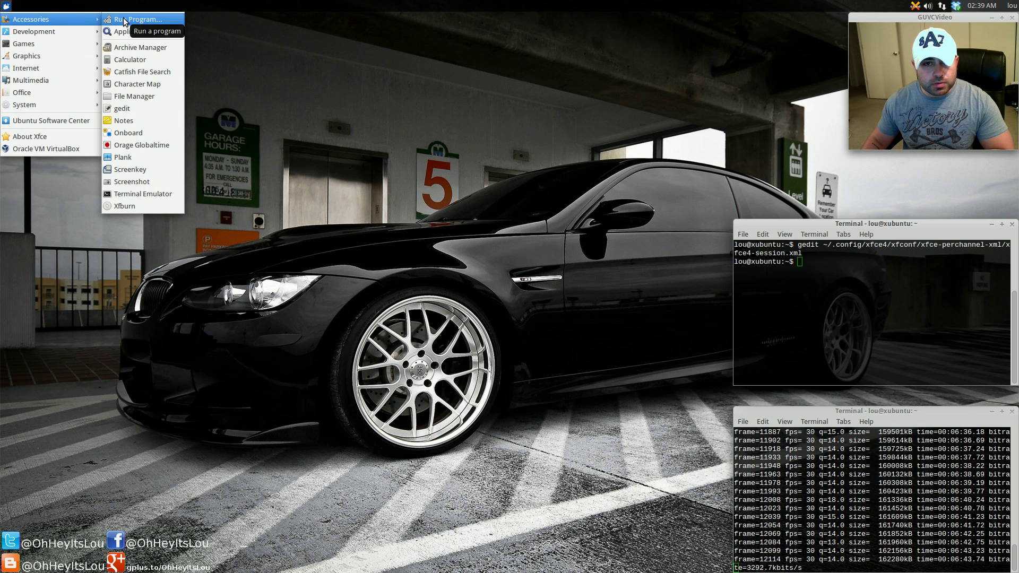
left_click(143, 31)
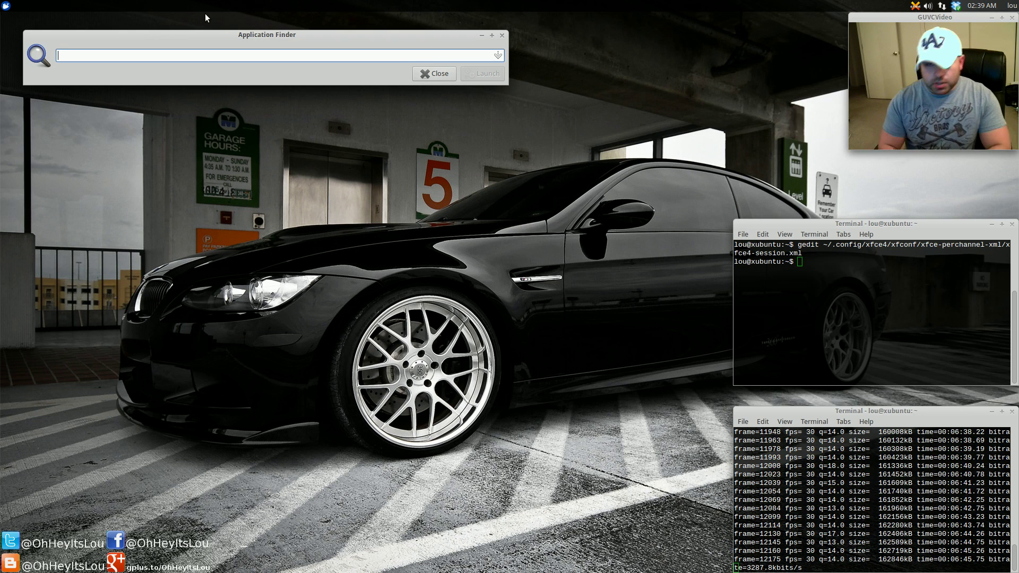
type("dconf-editor")
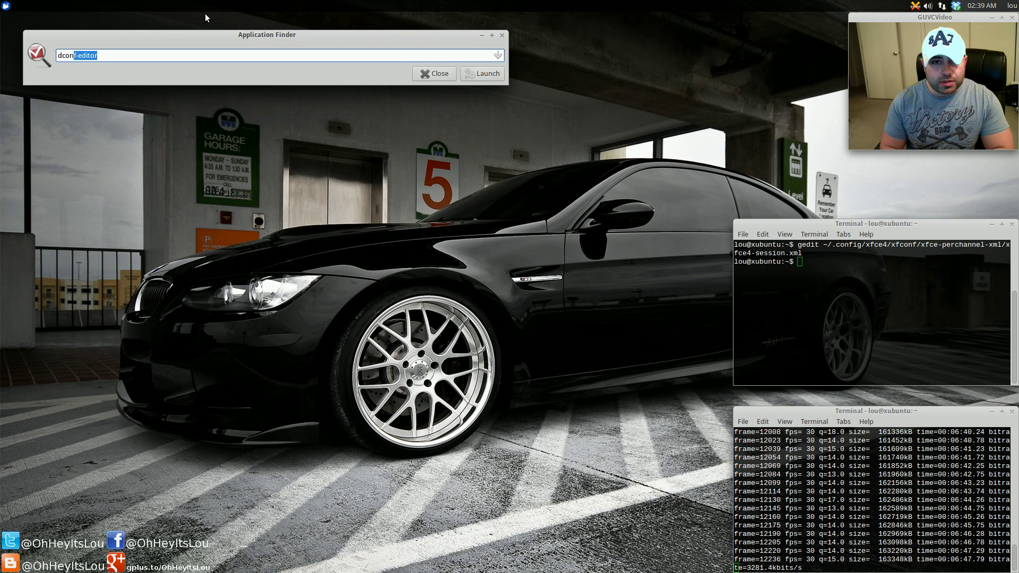
key("Return")
left_click_drag(351, 94, 367, 55)
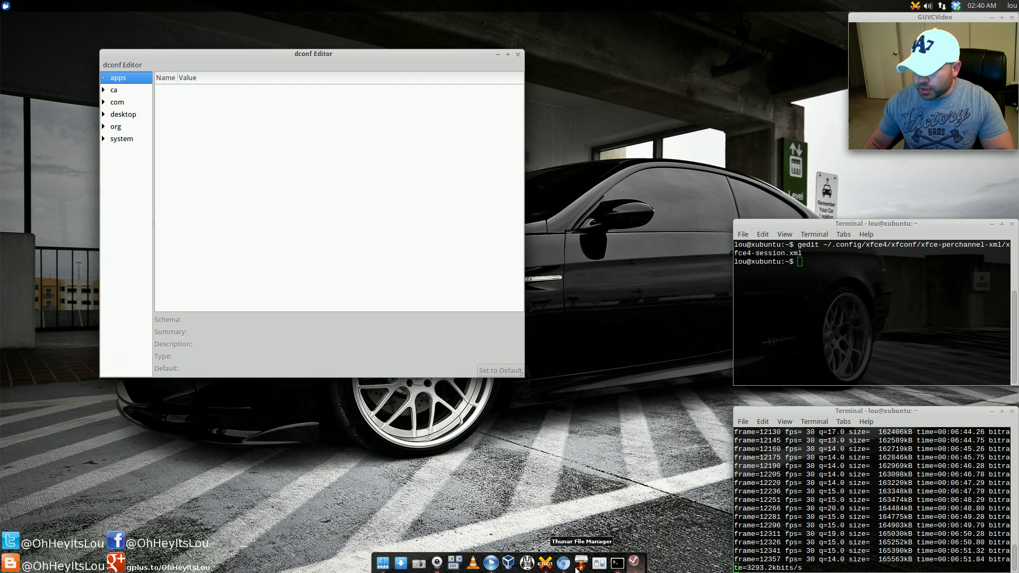
left_click(583, 565)
left_click_drag(785, 139, 476, 188)
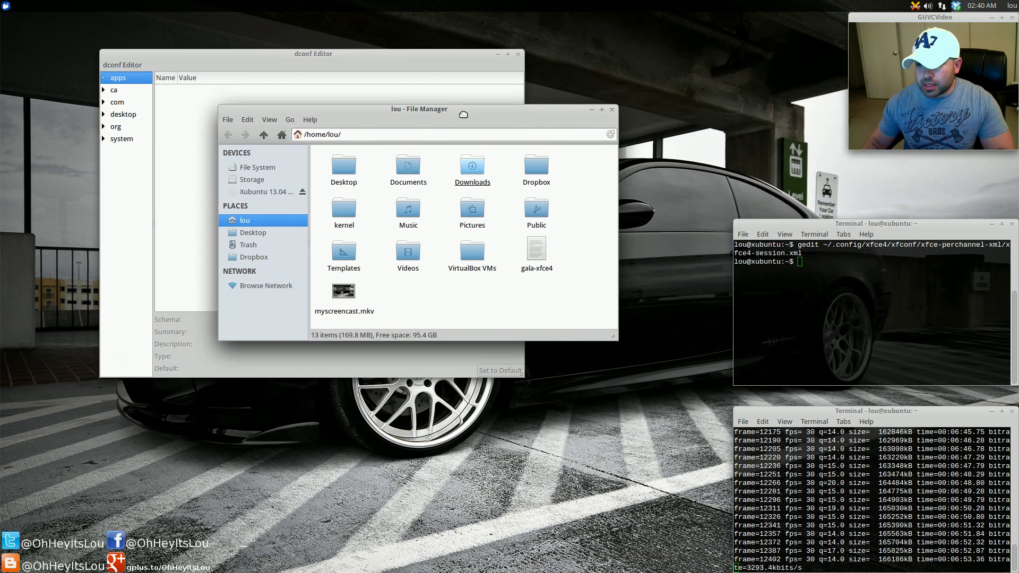
left_click(476, 187)
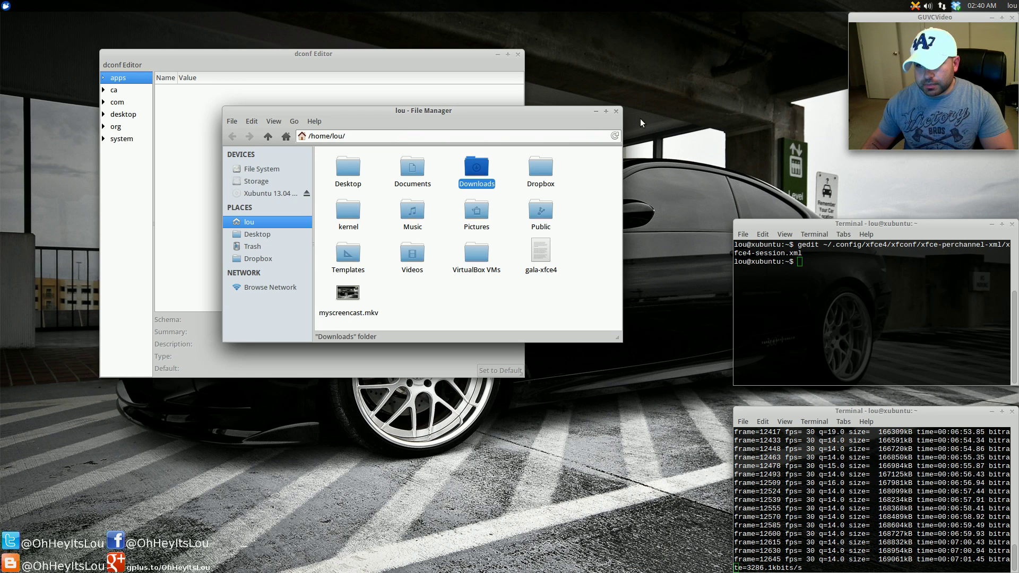
left_click(617, 112)
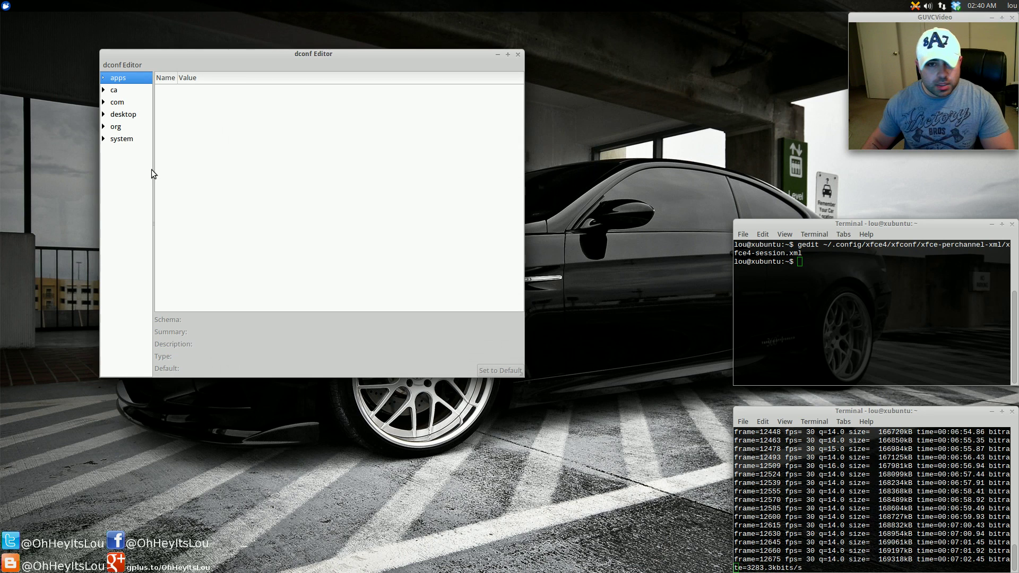
- Expand org > gnome > desktop in the tree and open the interface keys
left_click(103, 127)
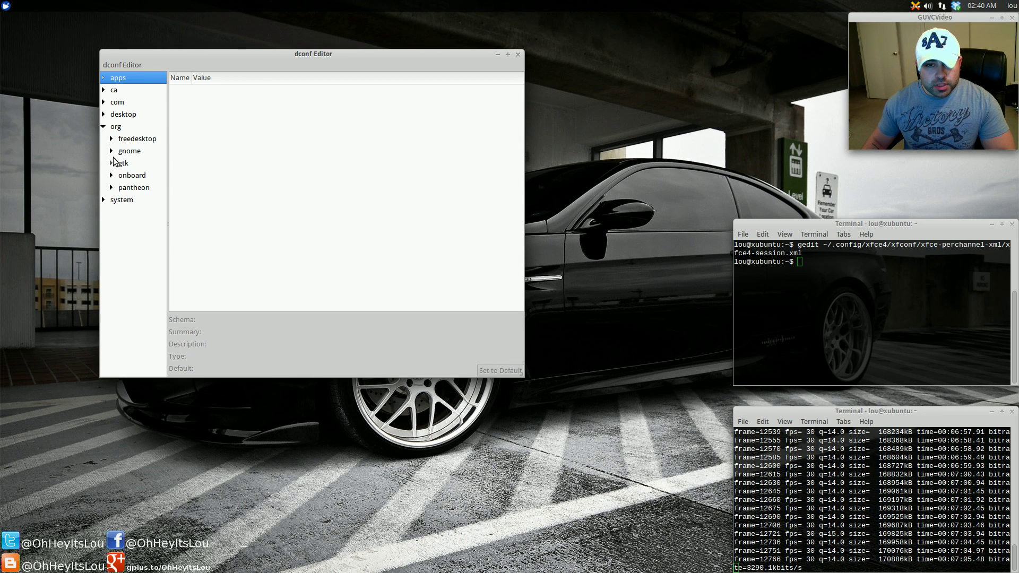
left_click(111, 151)
left_click(119, 199)
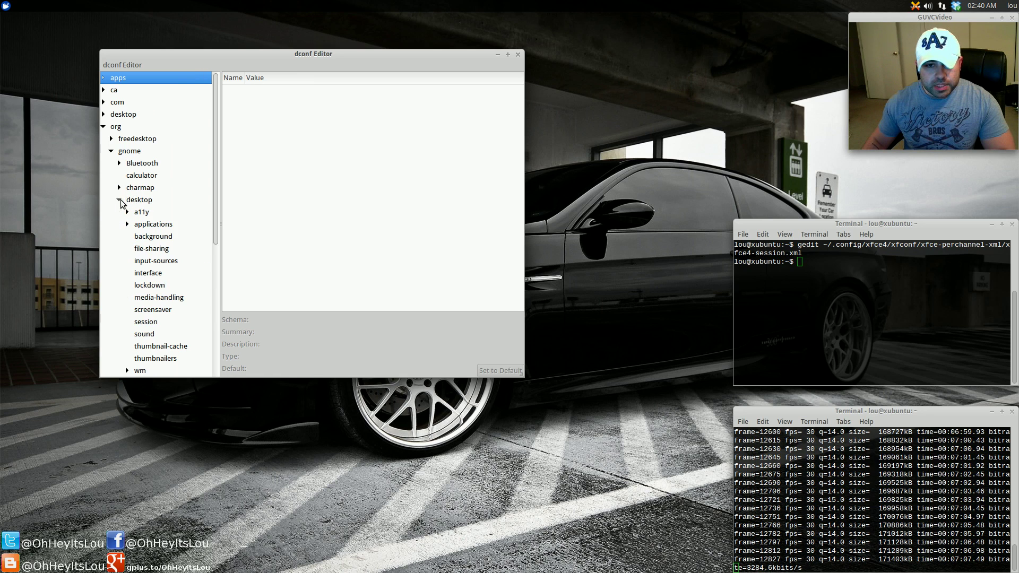
scroll(203, 260, "down", 1)
scroll(200, 256, "down", 1)
left_click(171, 200)
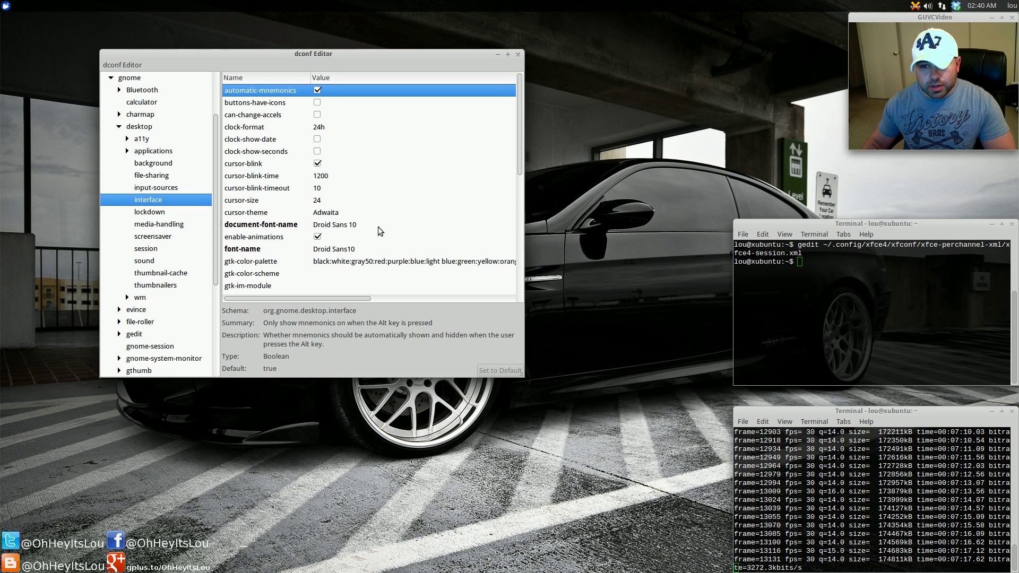
- Read document-font-name (Droid Sans 10) and gtk-theme (Greybird) in the interface keys
left_click(377, 225)
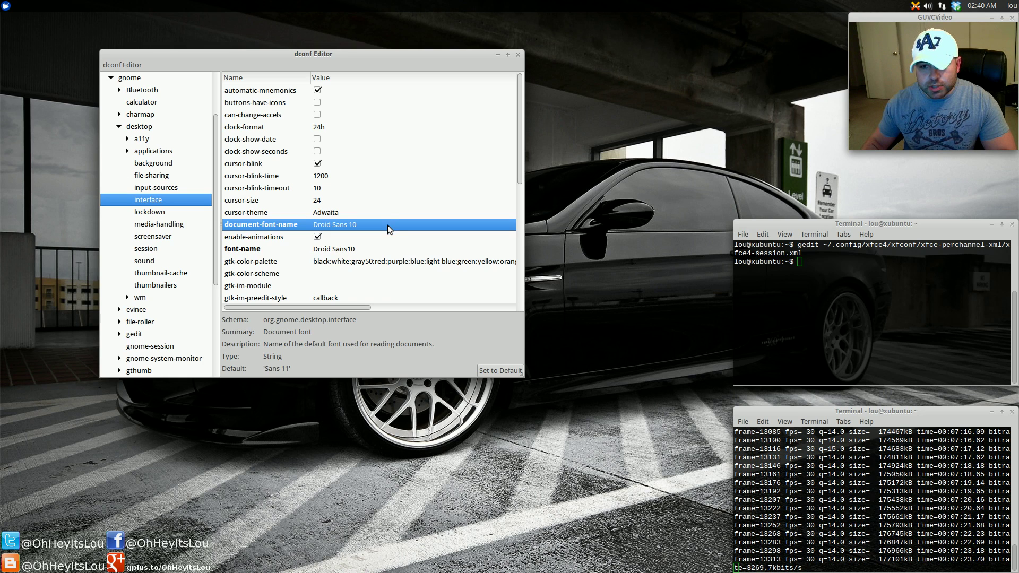
scroll(383, 230, "down", 5)
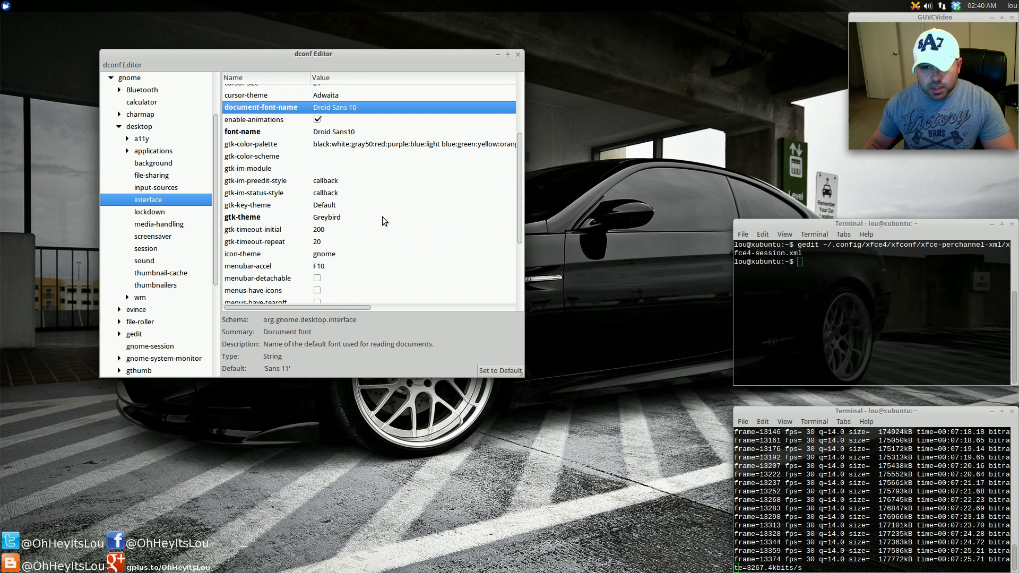
left_click(381, 217)
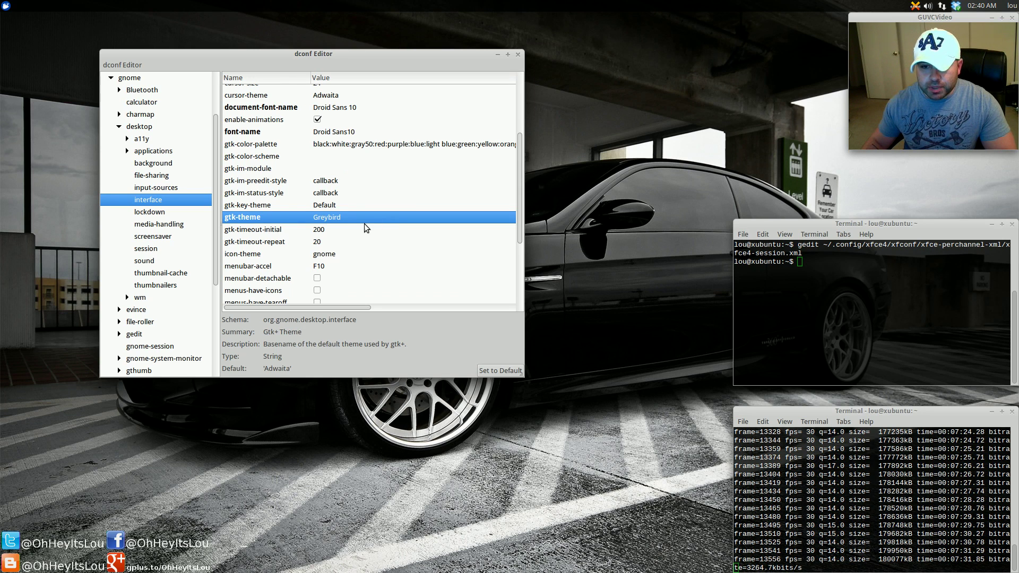
scroll(363, 227, "down", 3)
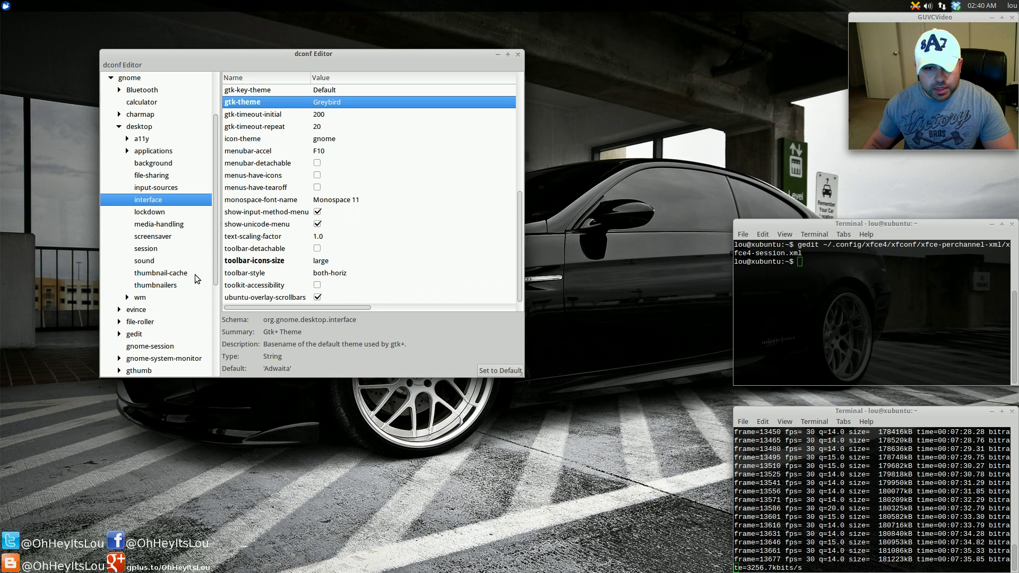
left_click(128, 297)
- Open wm preferences and read theme Greybird and titlebar-font Droid Sans Bold 9
scroll(194, 282, "down", 3)
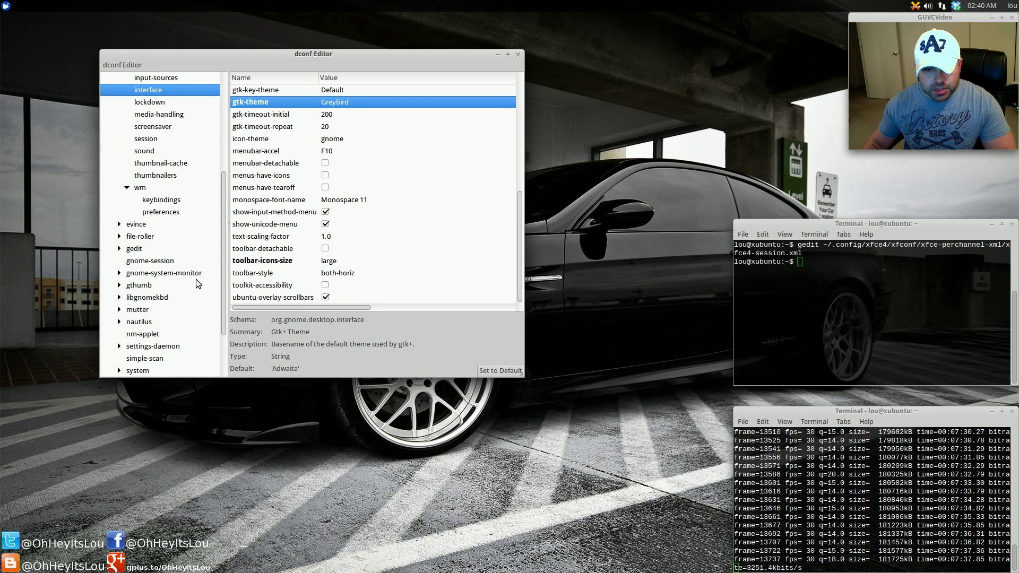
left_click(177, 213)
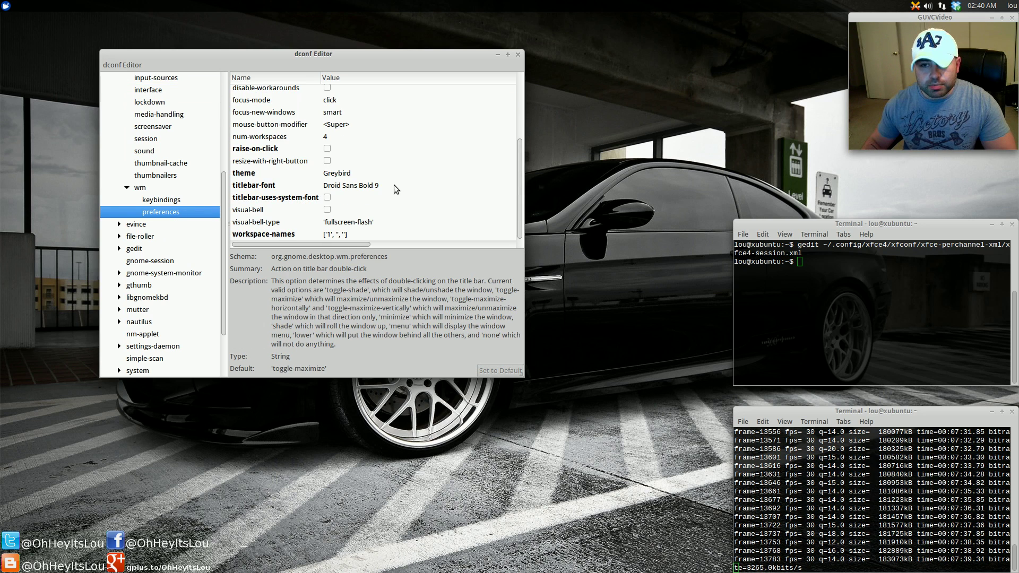
scroll(419, 193, "up", 3)
scroll(412, 196, "down", 3)
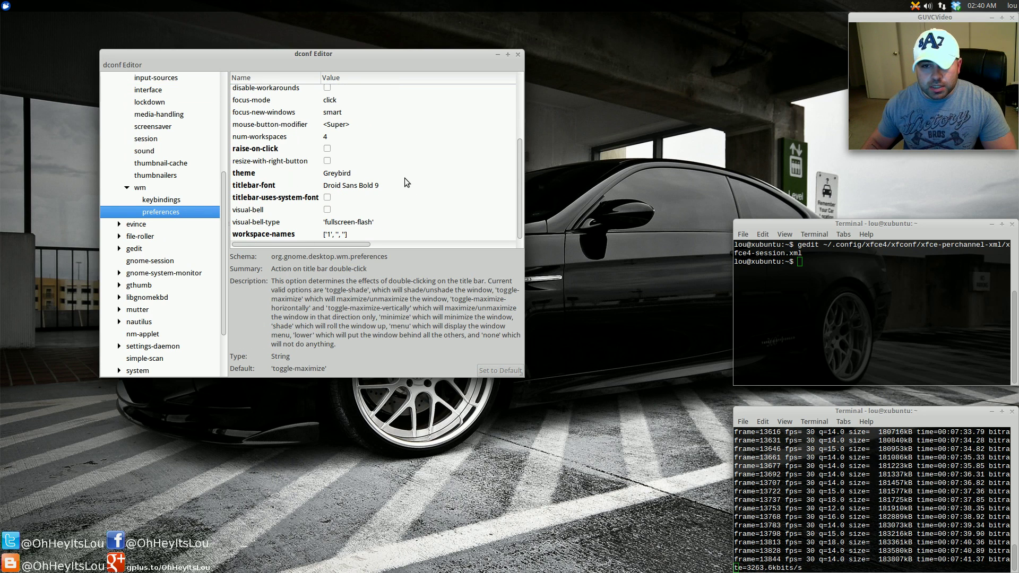
left_click(406, 176)
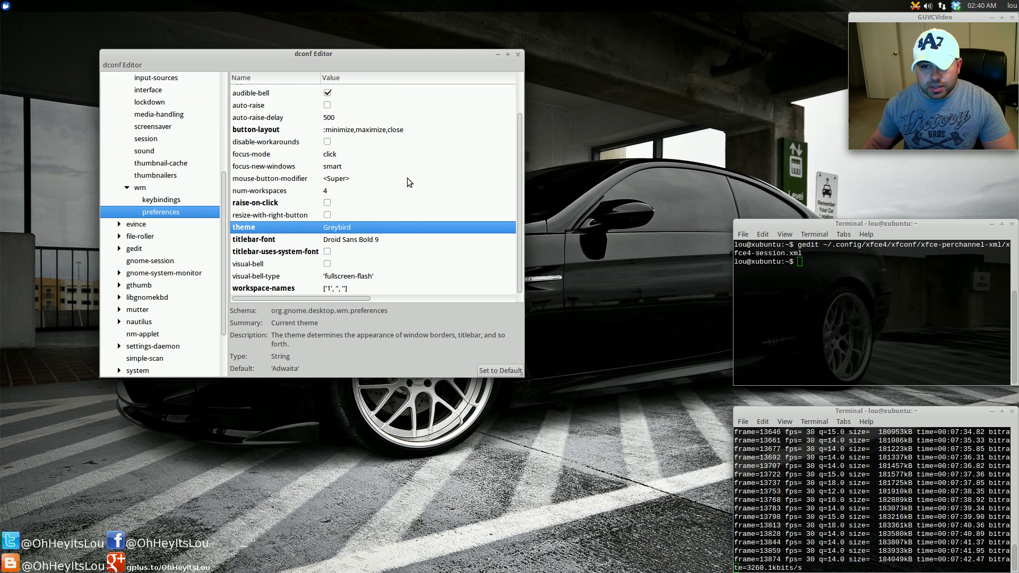
left_click(441, 240)
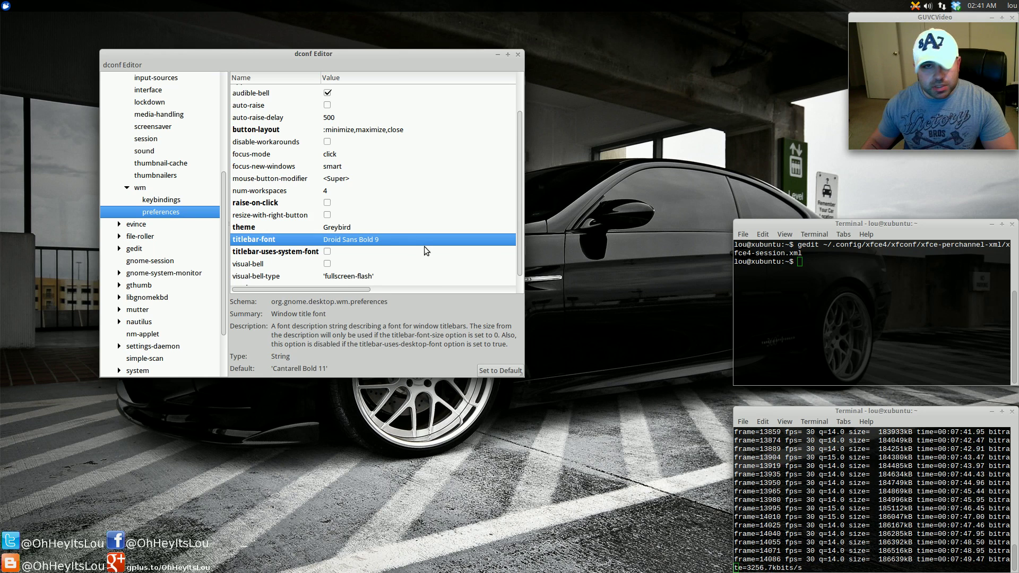
scroll(424, 246, "down", 1)
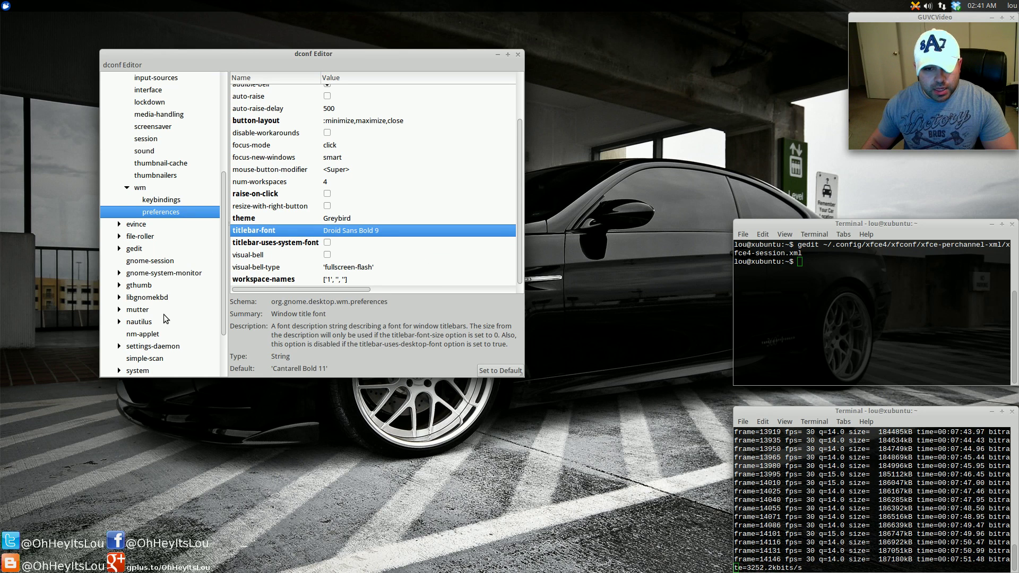
scroll(160, 321, "down", 3)
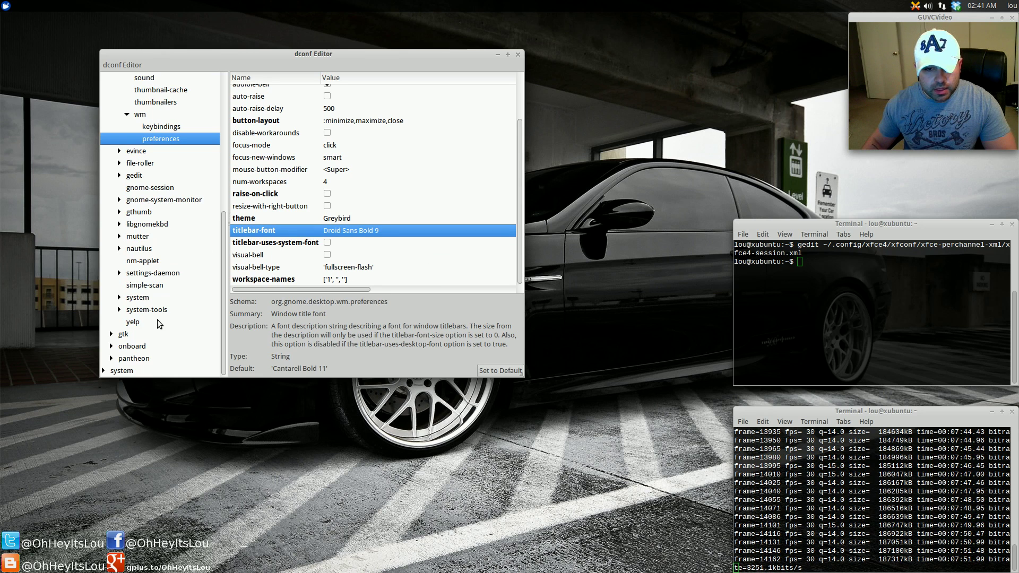
- Expand pantheon > desktop > gala and view Gala's animations keys
left_click(112, 359)
left_click(119, 359)
left_click(127, 358)
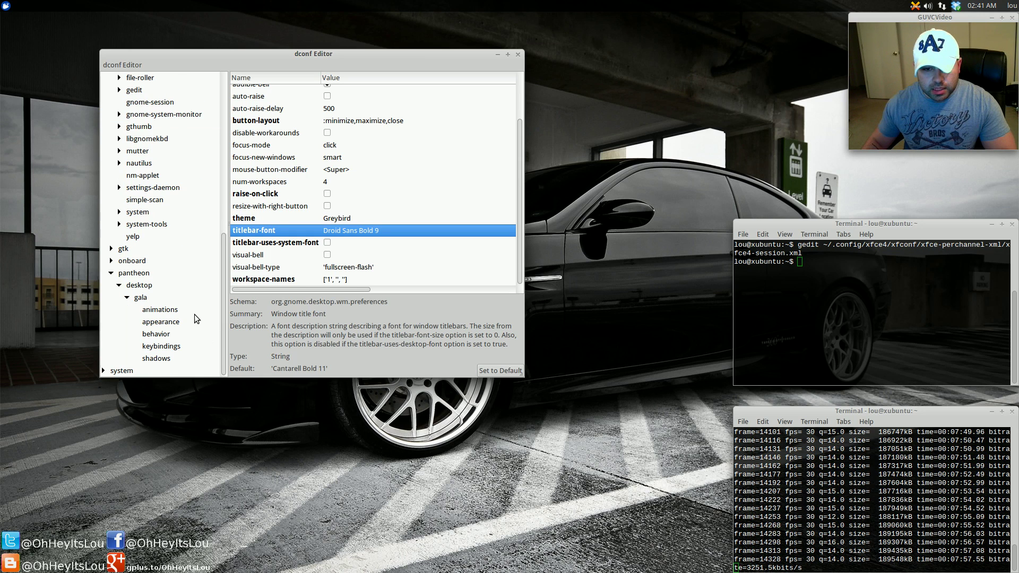
left_click(180, 311)
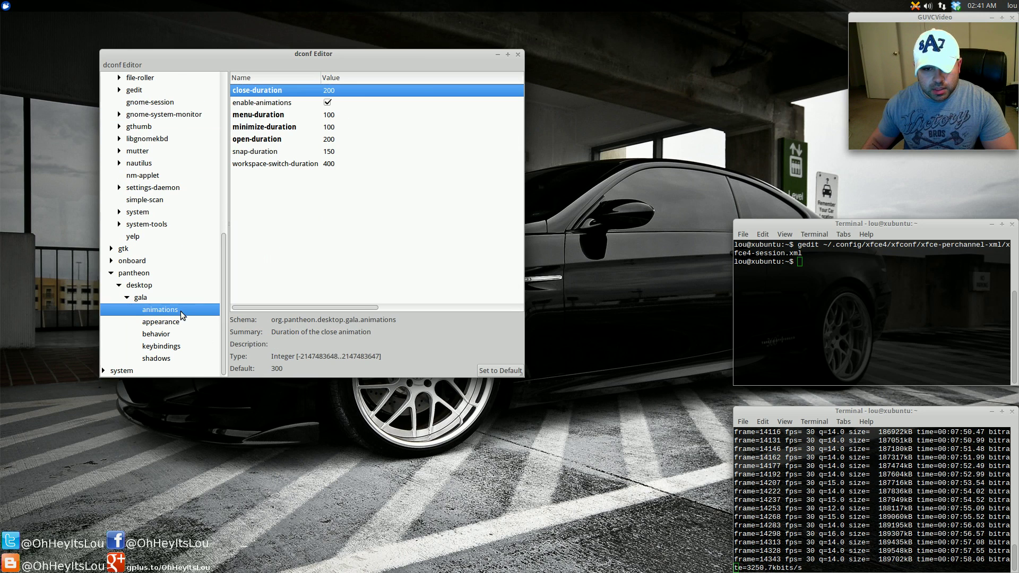
left_click(7, 6)
mouse_move(56, 21)
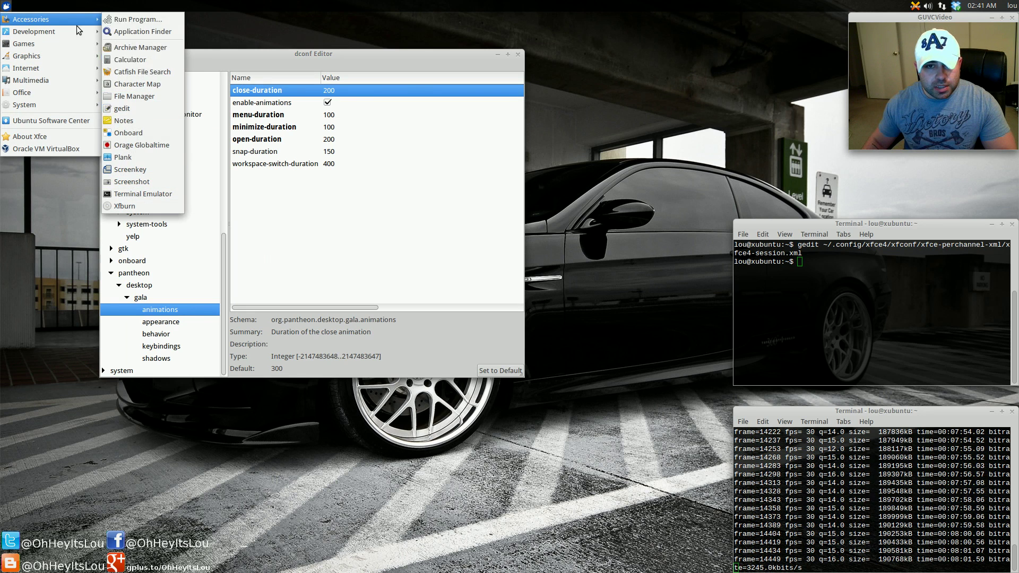
left_click(443, 55)
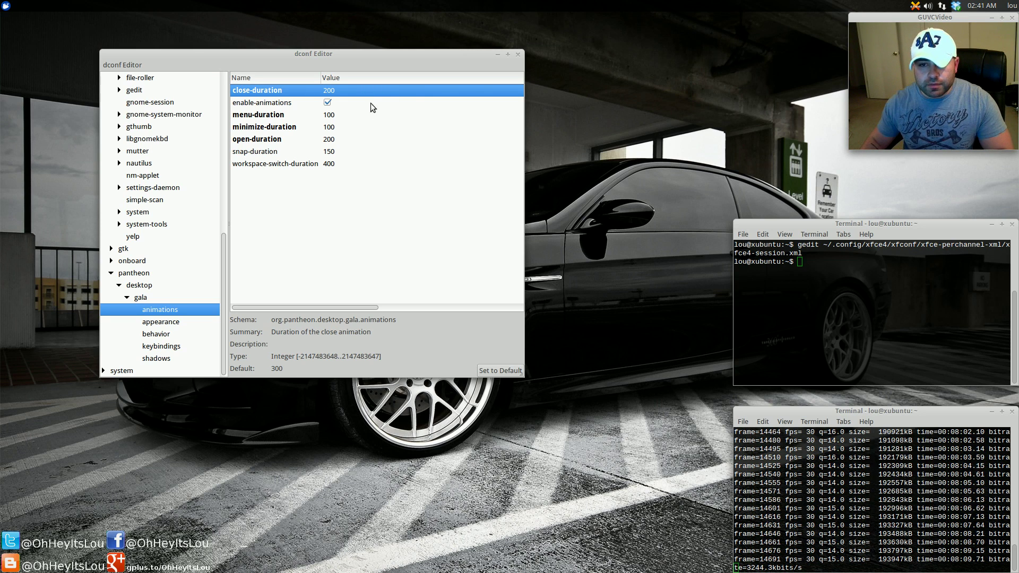
- Check Gala's appearance button-layout (:minimize,maximize,close), then view its behavior keys
left_click(185, 323)
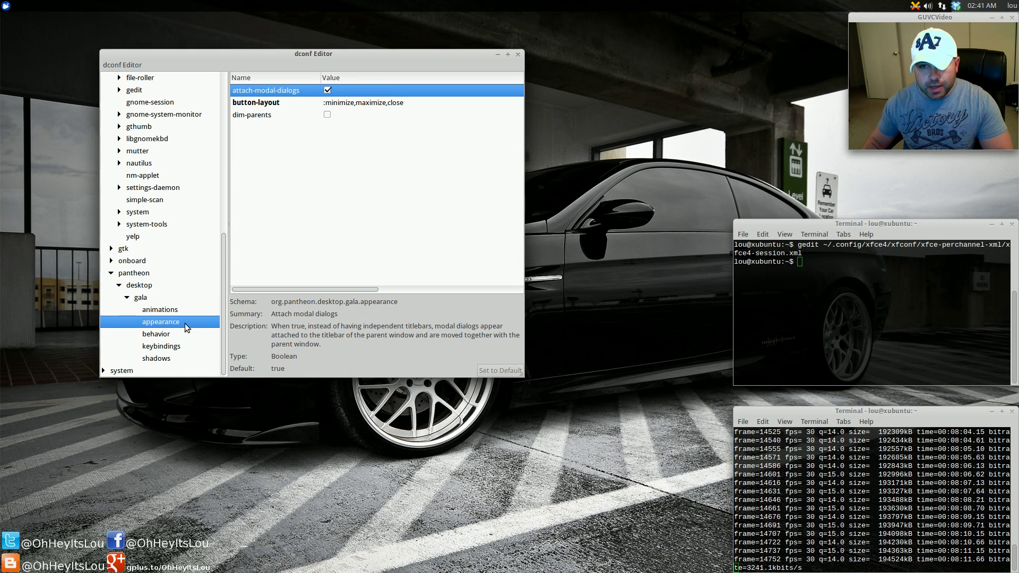
left_click(415, 103)
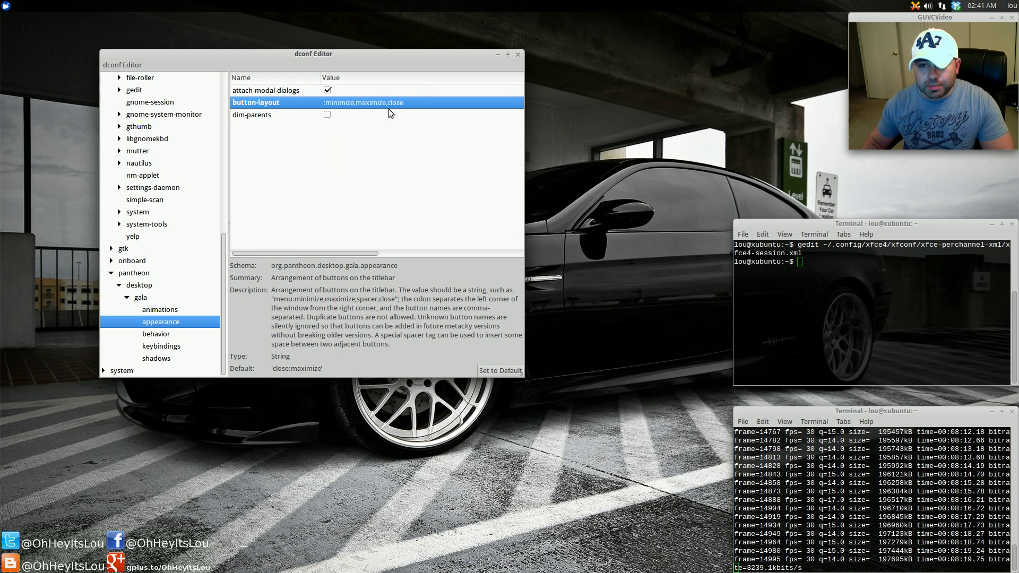
left_click(192, 333)
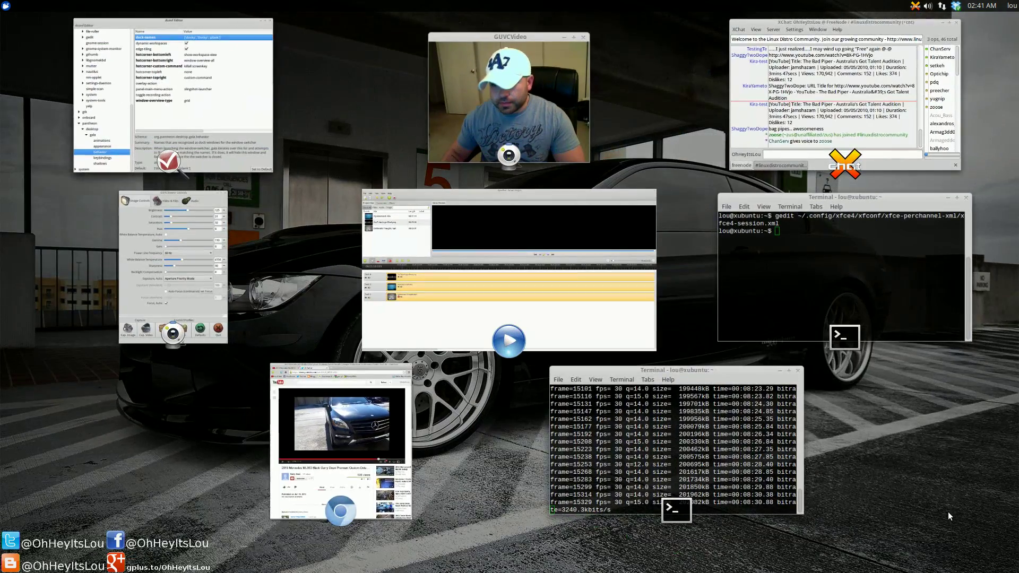
- Set Gala's bottom-right hot corner to window-overview-all and try out the hot corners
left_click(947, 512)
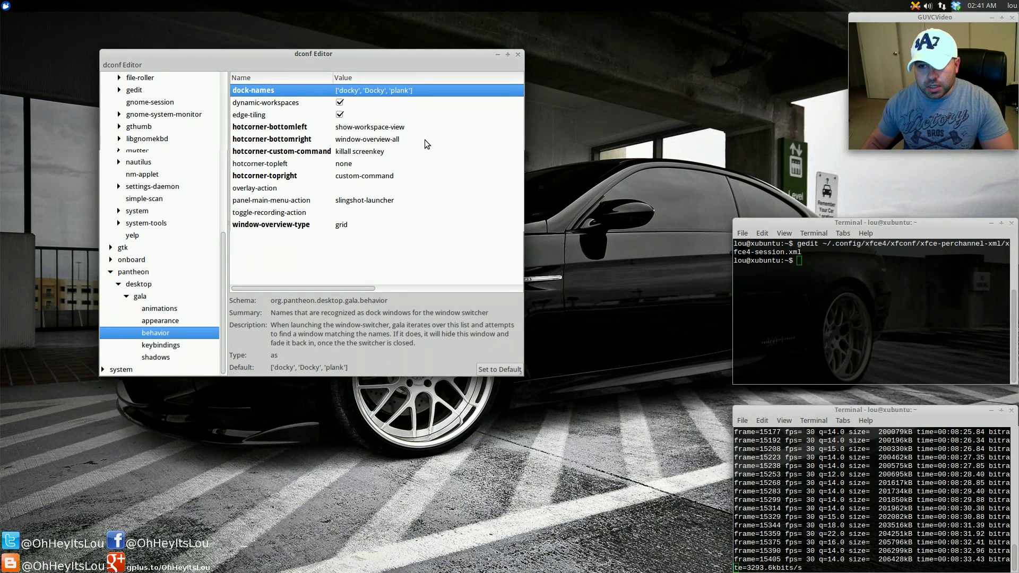
left_click(424, 139)
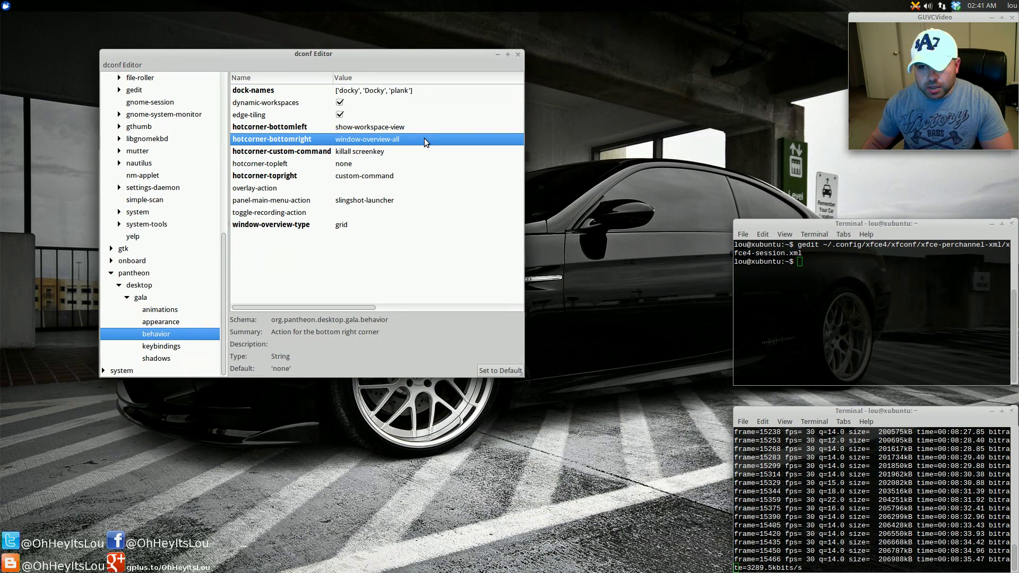
left_click(425, 139)
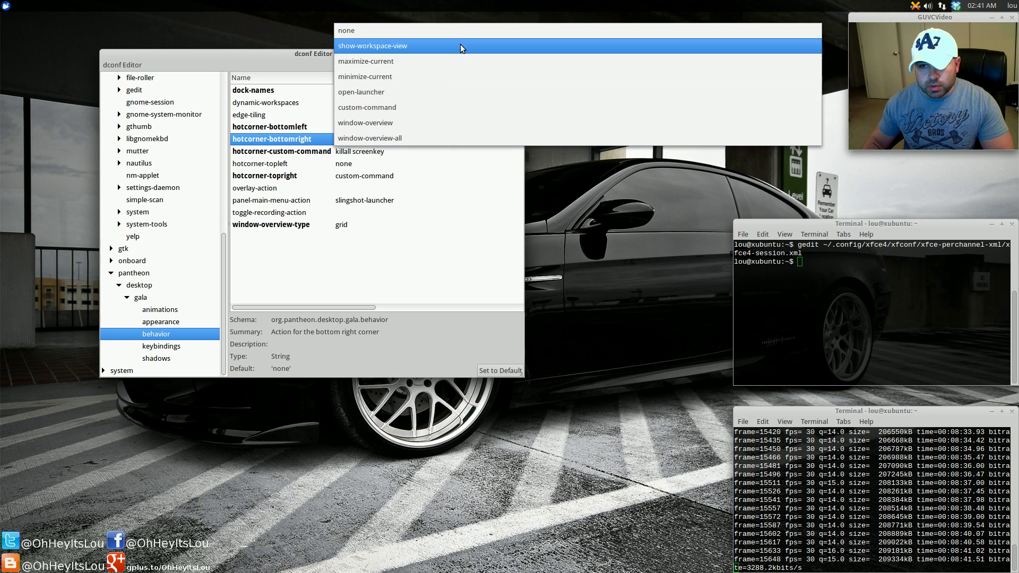
left_click(463, 140)
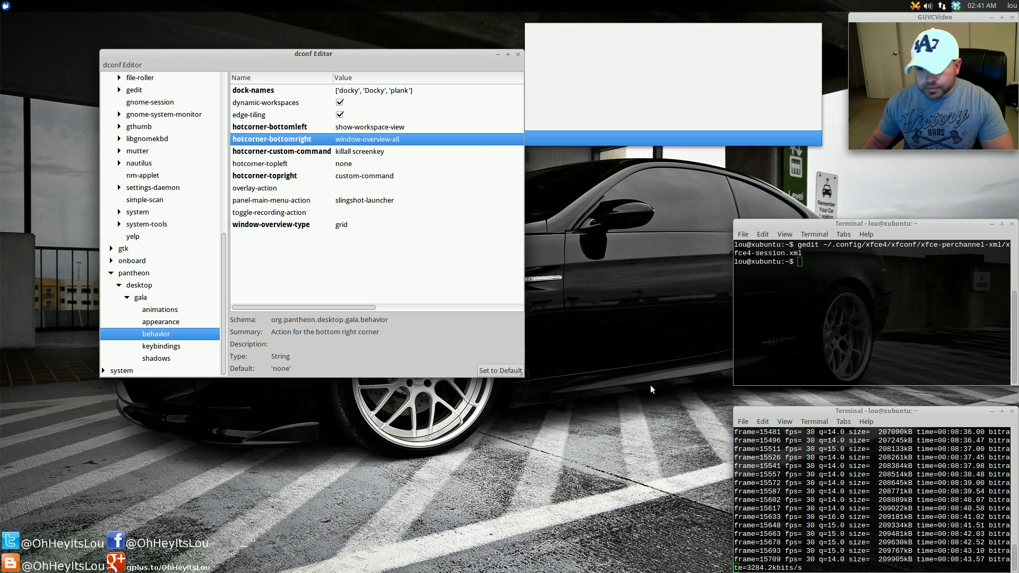
mouse_move(1018, 572)
left_click(804, 454)
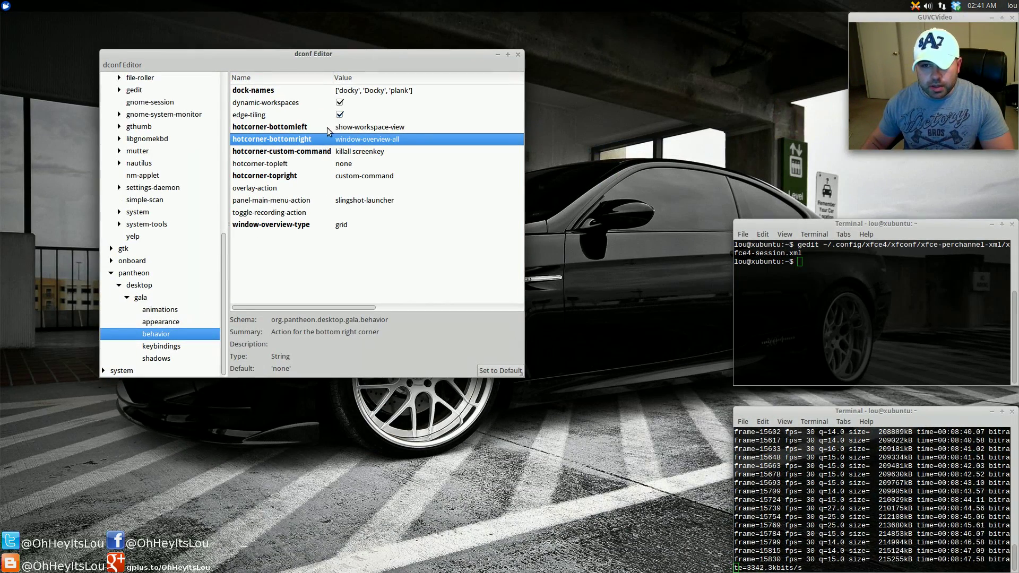
mouse_move(0, 572)
left_click(271, 311)
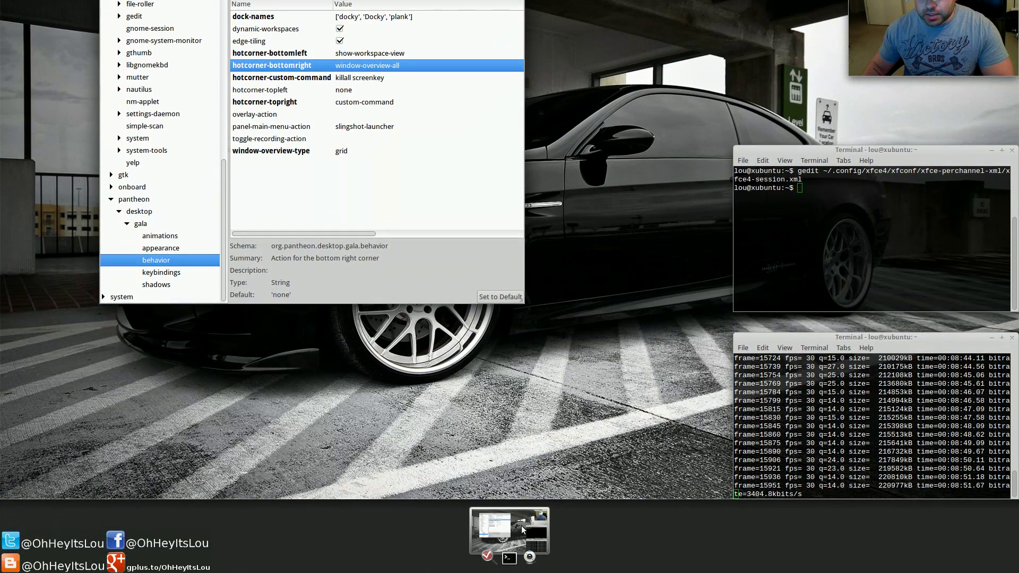
left_click(499, 526)
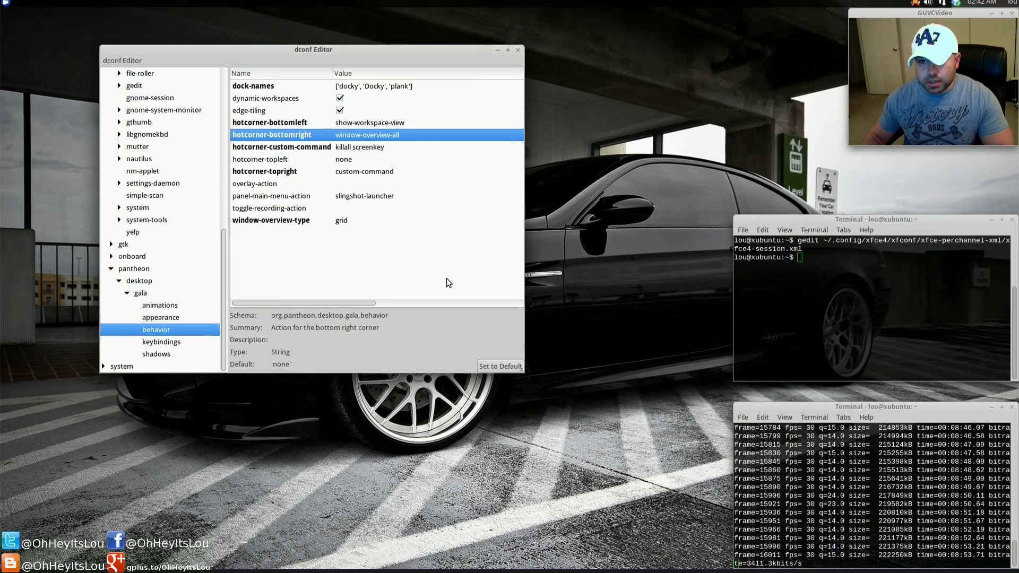
- Check the top-right hot corner's custom command 'killall screenkey', keep window-overview-type as grid, then show keybindings
left_click(407, 176)
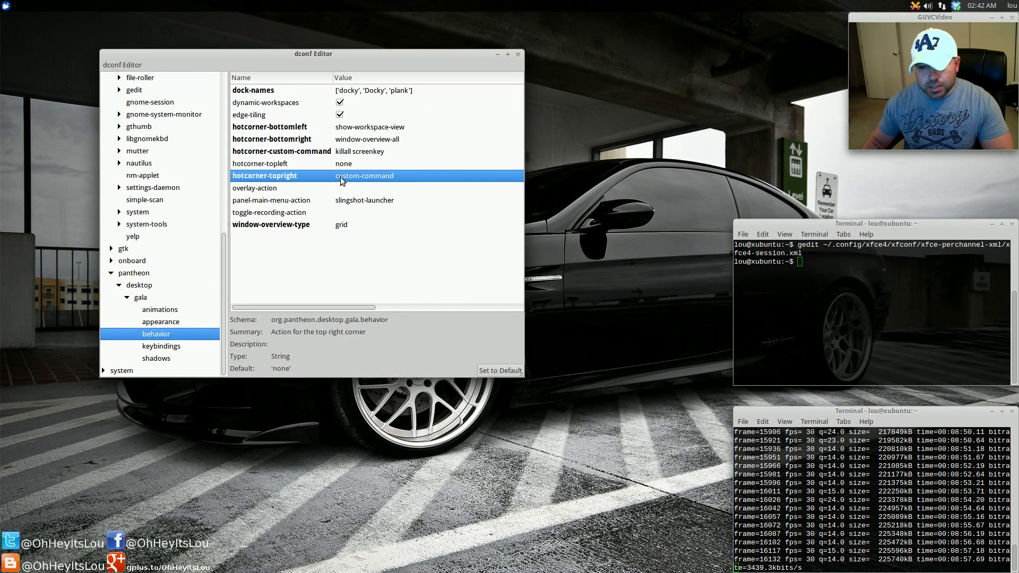
left_click(378, 153)
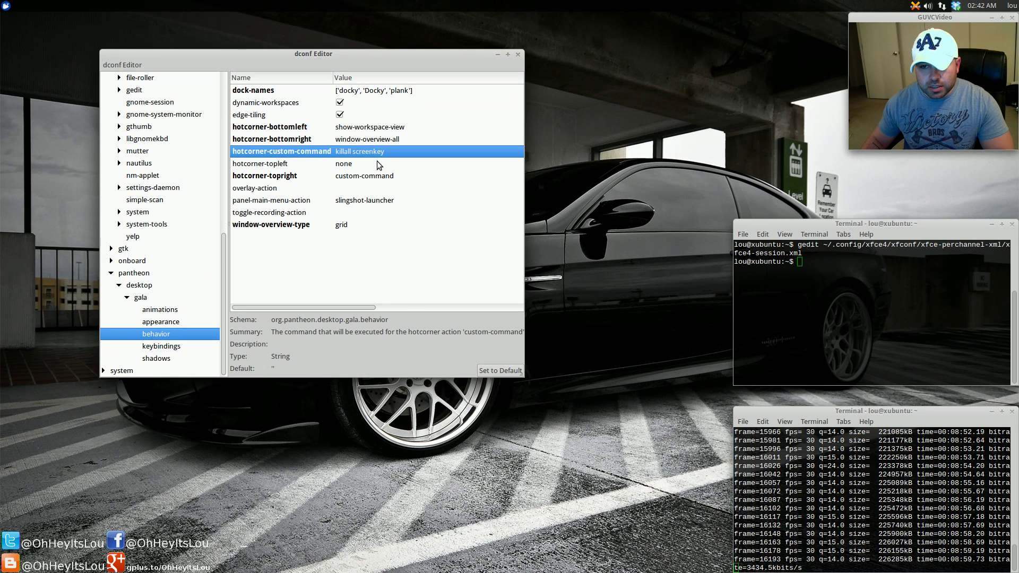
left_click(367, 225)
left_click(367, 225)
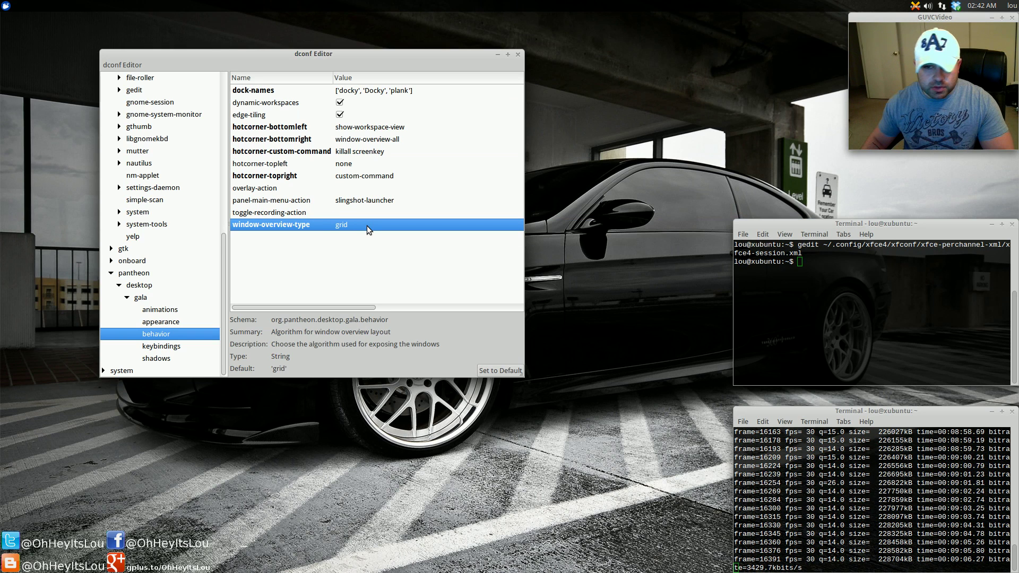
left_click(176, 347)
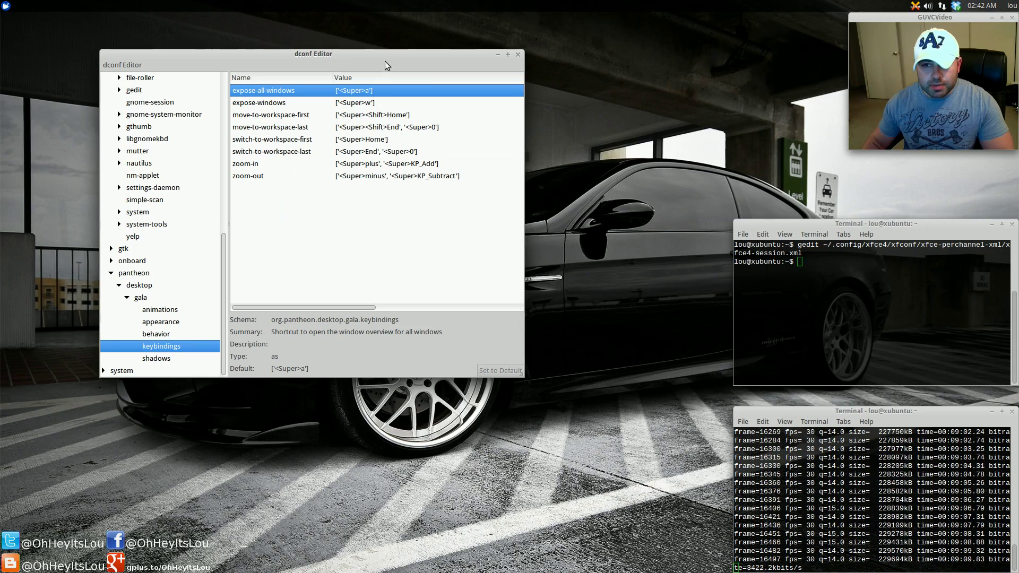
left_click_drag(384, 62, 371, 59)
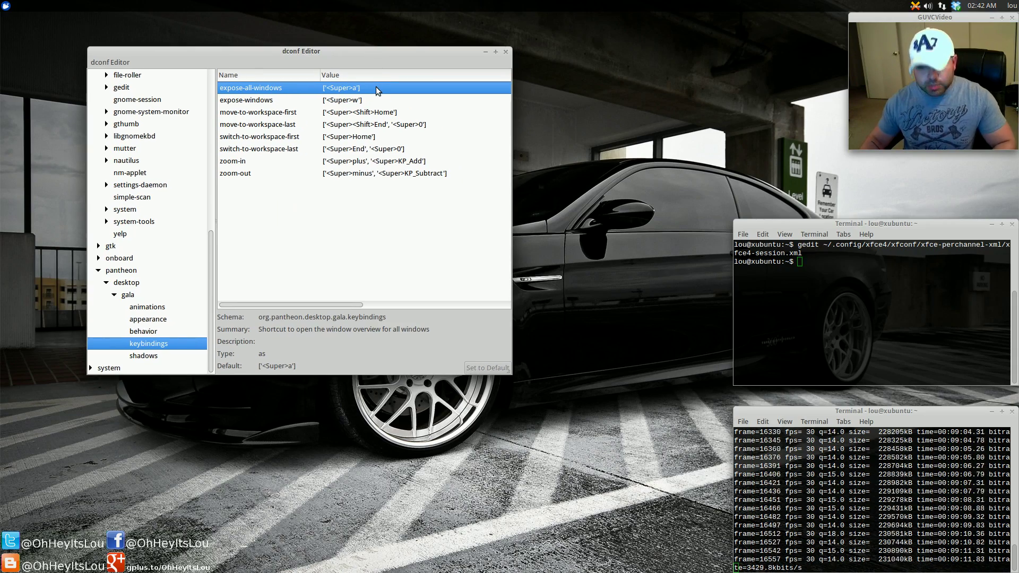
key("super+a")
key("Escape")
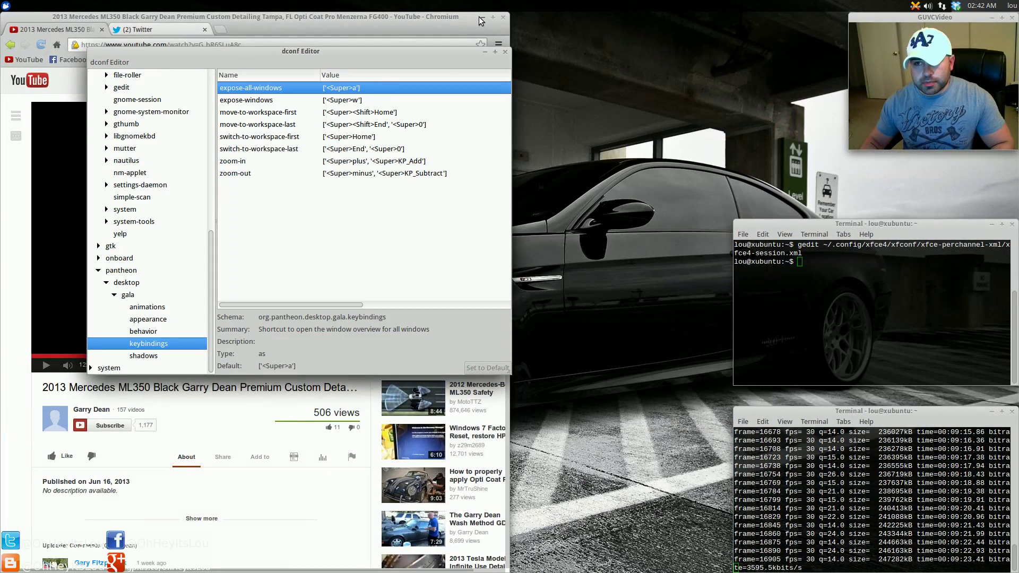
left_click(482, 17)
left_click_drag(356, 57, 341, 53)
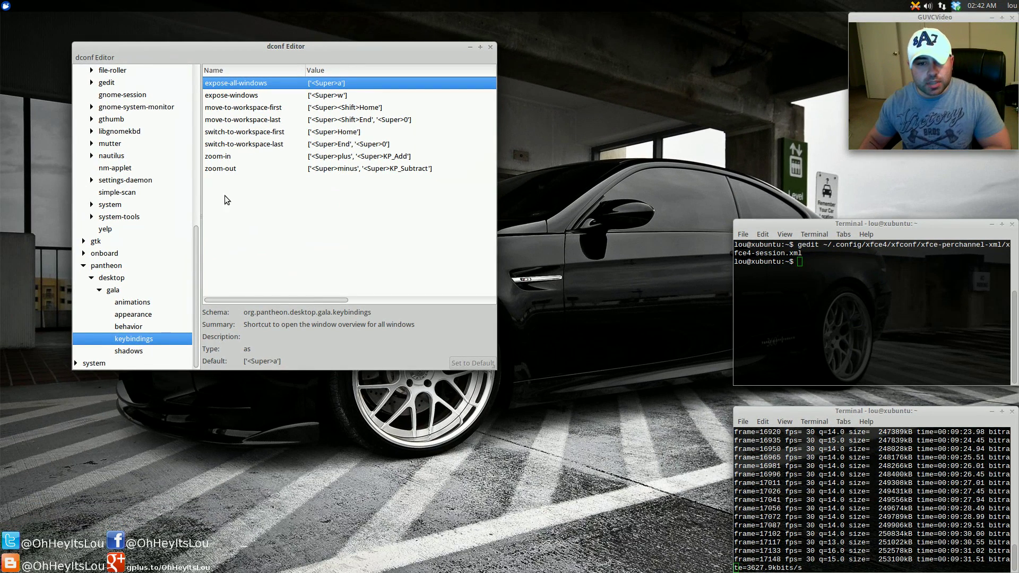
- Check Gala's shadow keys, collapse the pantheon, gnome and org branches, and open Applications > System
left_click(156, 348)
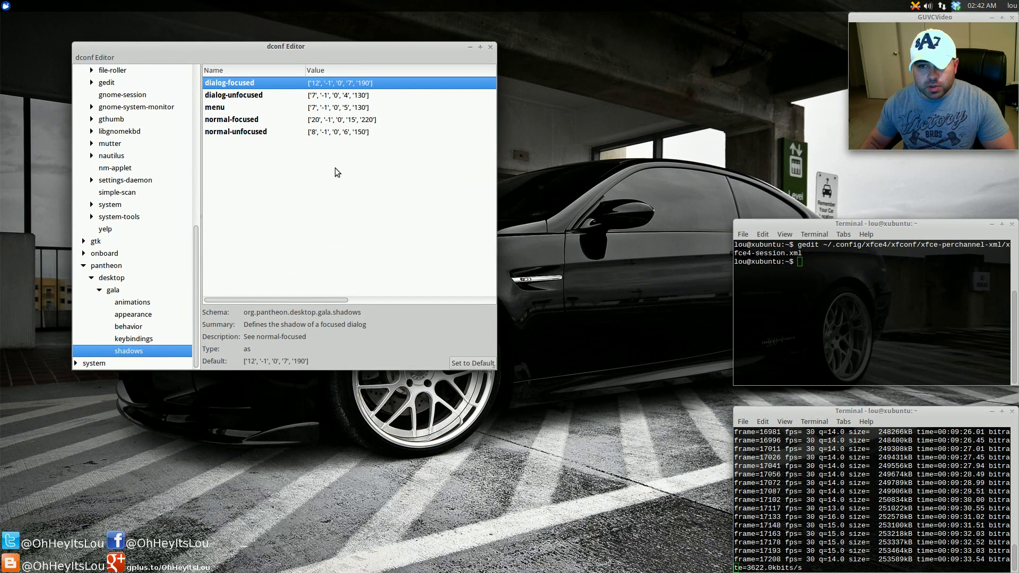
left_click(77, 268)
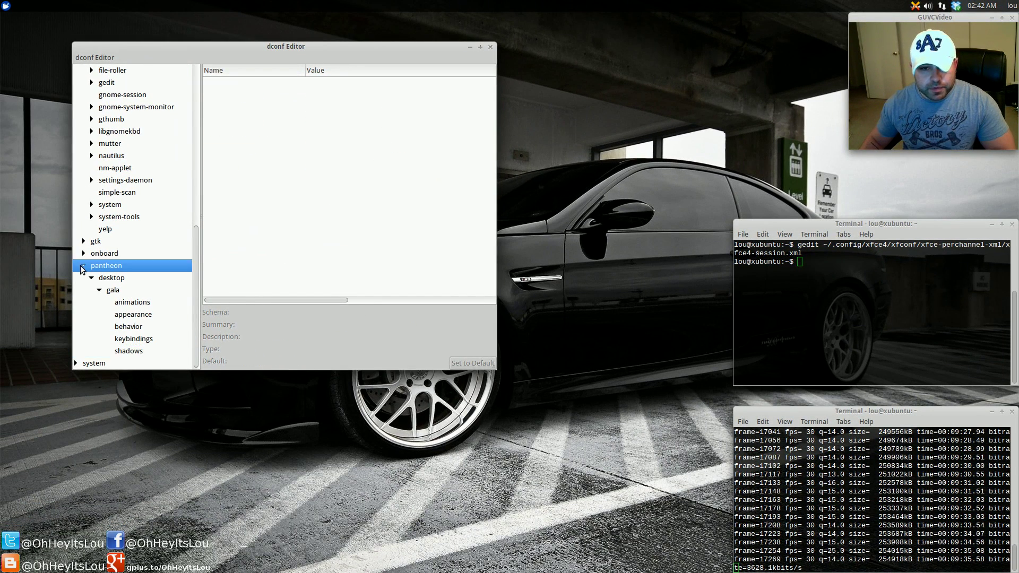
left_click(83, 266)
scroll(77, 271, "up", 10)
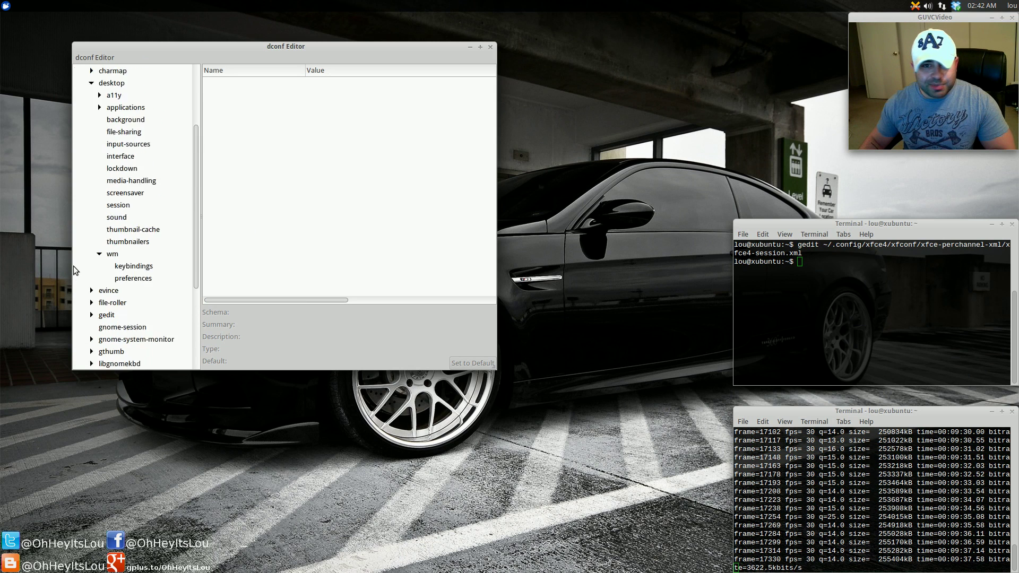
left_click(92, 192)
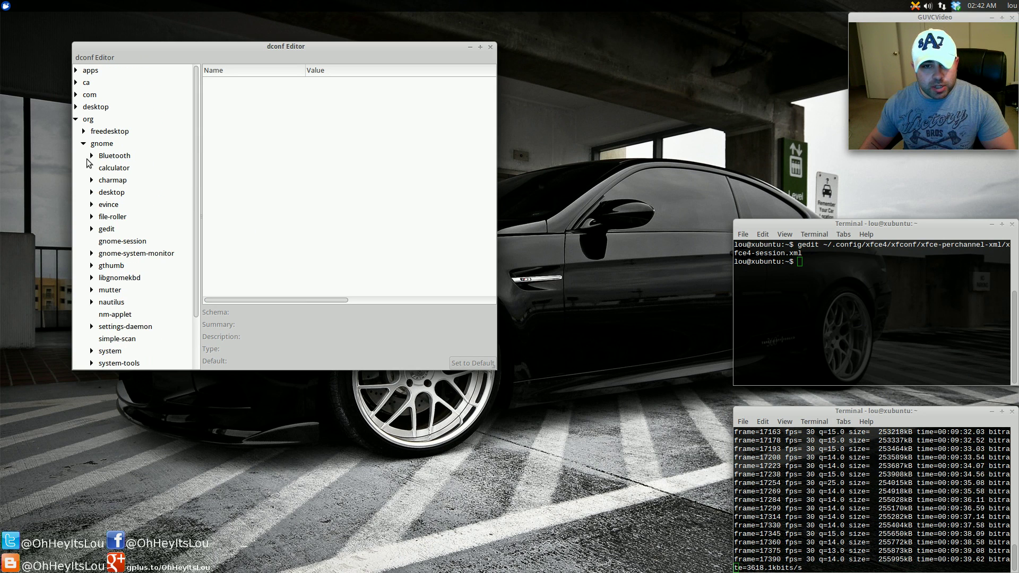
left_click(84, 143)
left_click(75, 119)
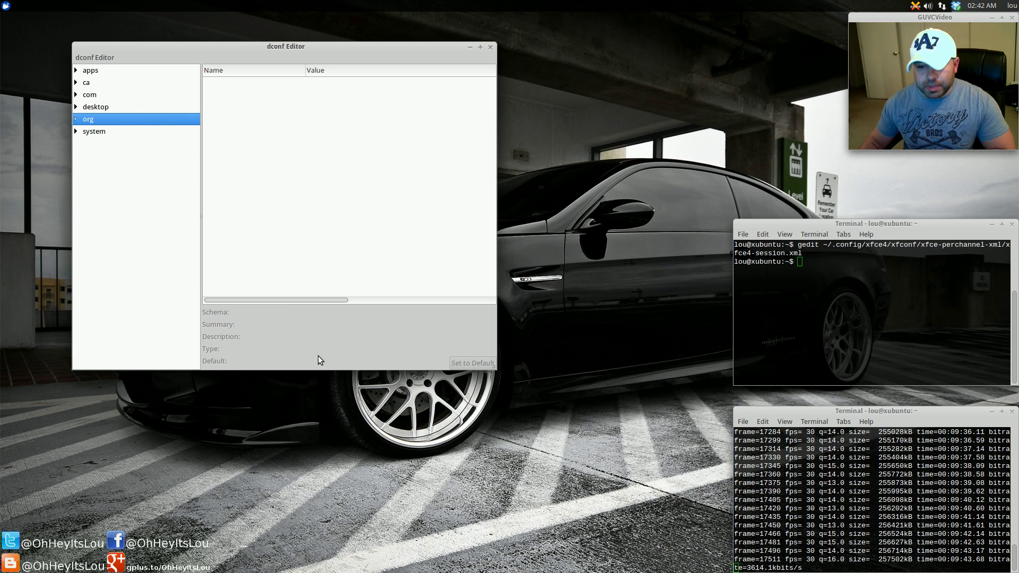
left_click(6, 6)
mouse_move(90, 105)
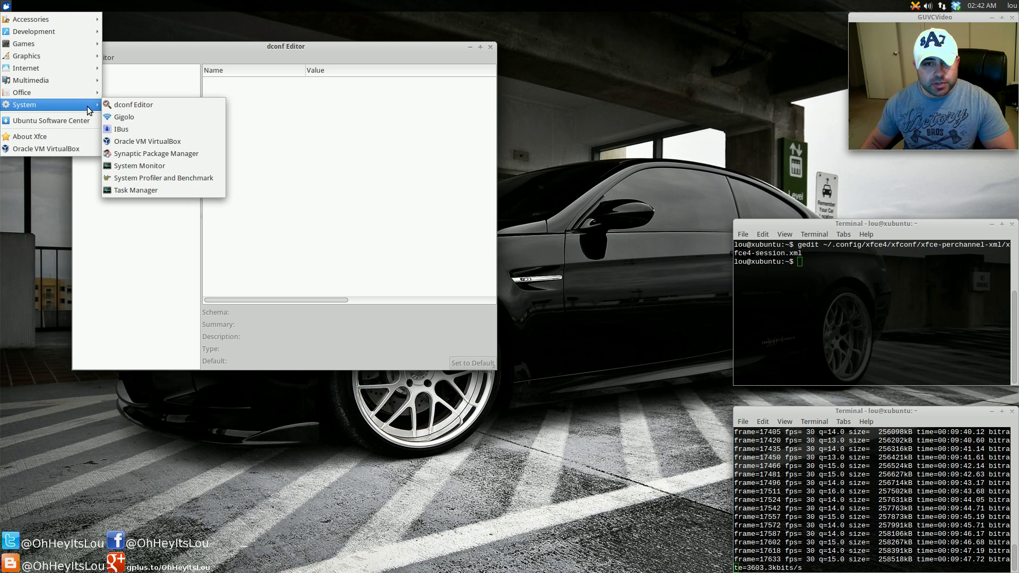
- Launch Synaptic Package Manager and authenticate with the administrator password
left_click(139, 154)
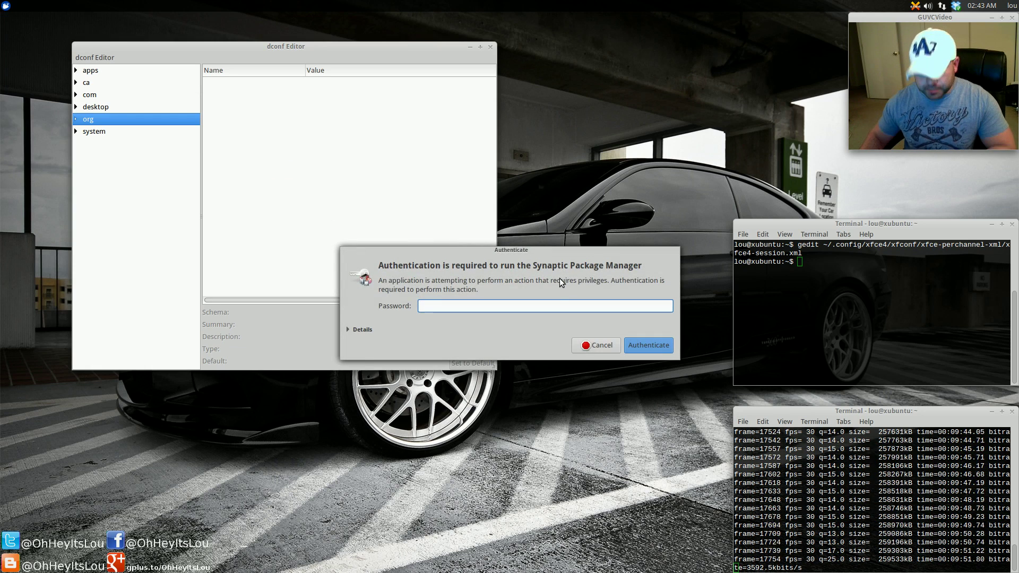
type("•••••••••••")
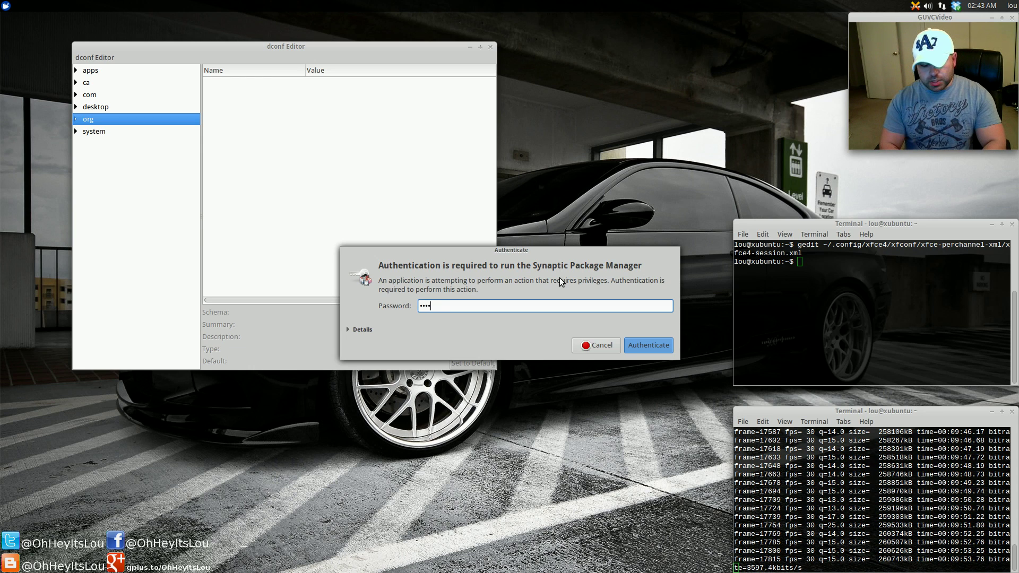
key("Return")
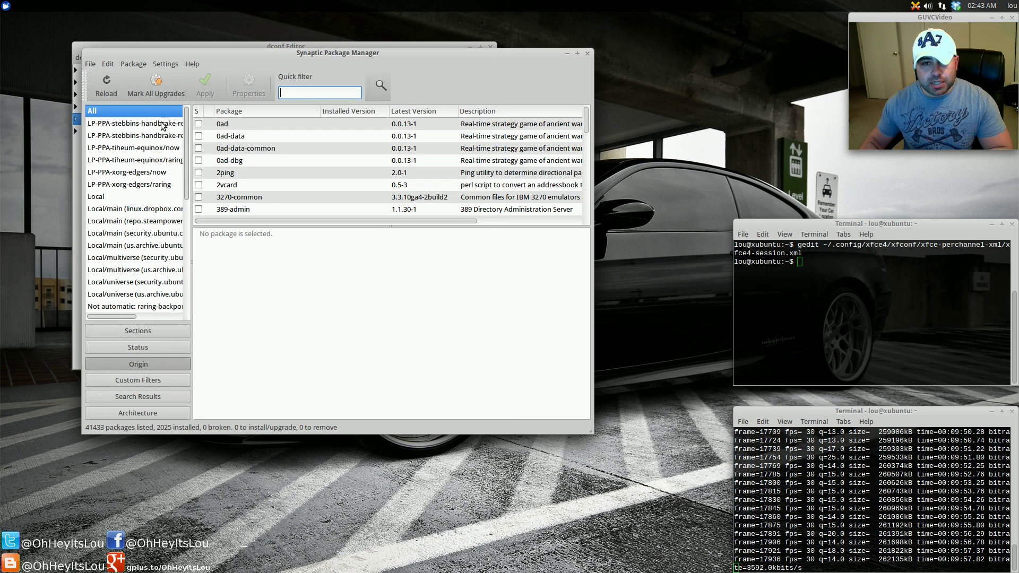
- Open Settings > Repositories and move the Software & Updates window up and left
left_click(159, 65)
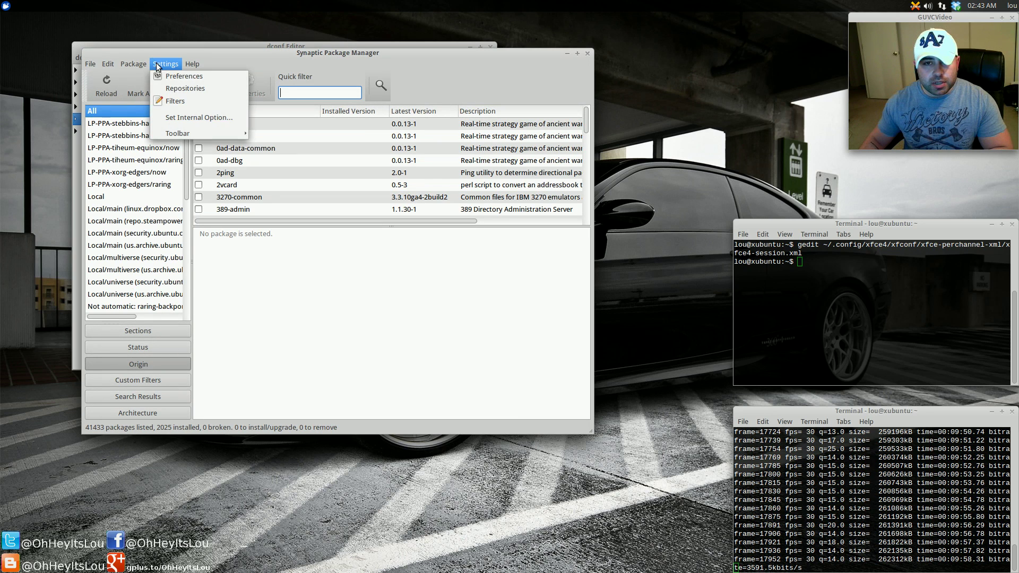
left_click(195, 89)
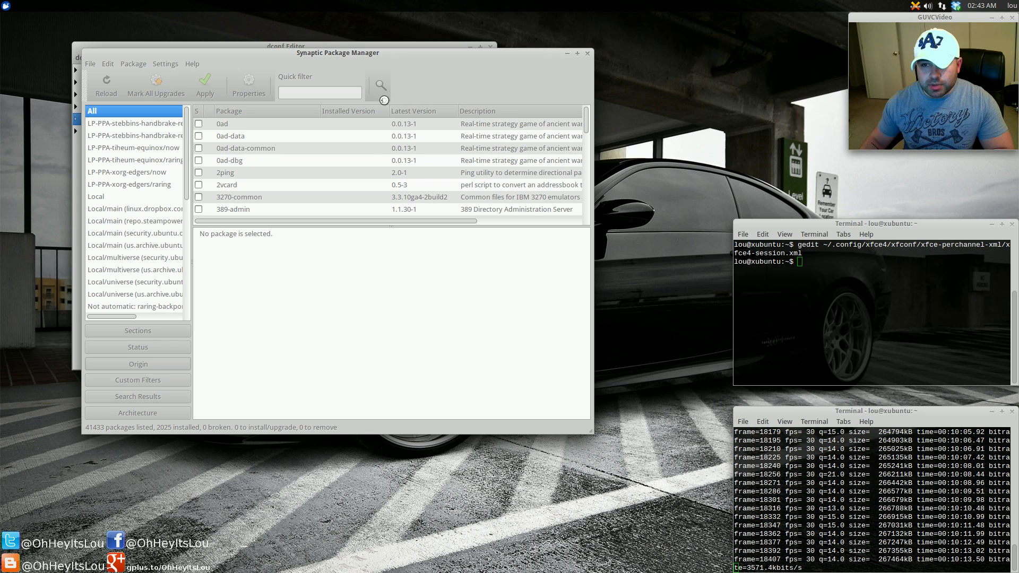
left_click_drag(542, 205, 378, 57)
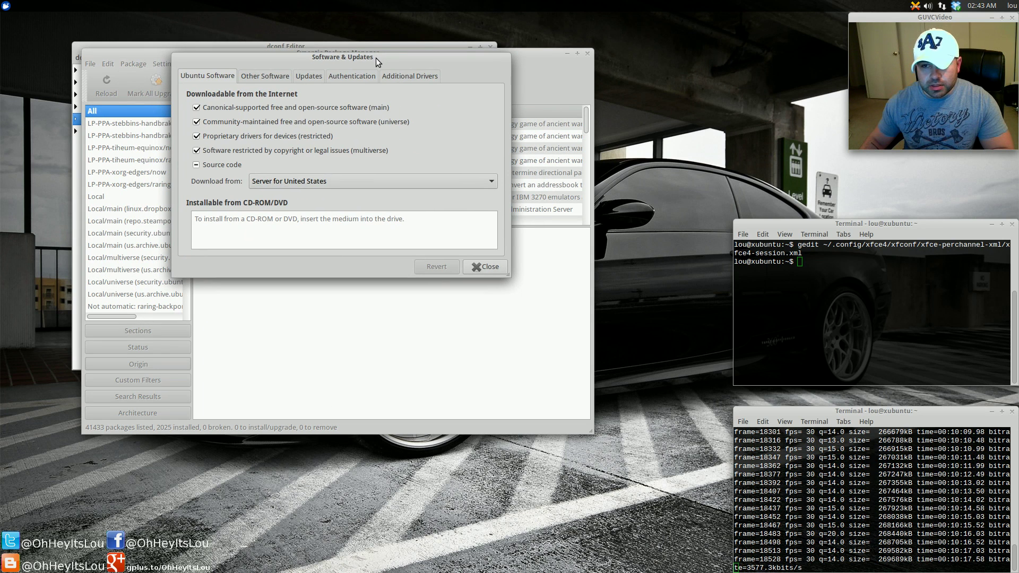
- Scroll through the Other Software repository list, then close Software & Updates, Synaptic and dconf Editor
left_click(269, 75)
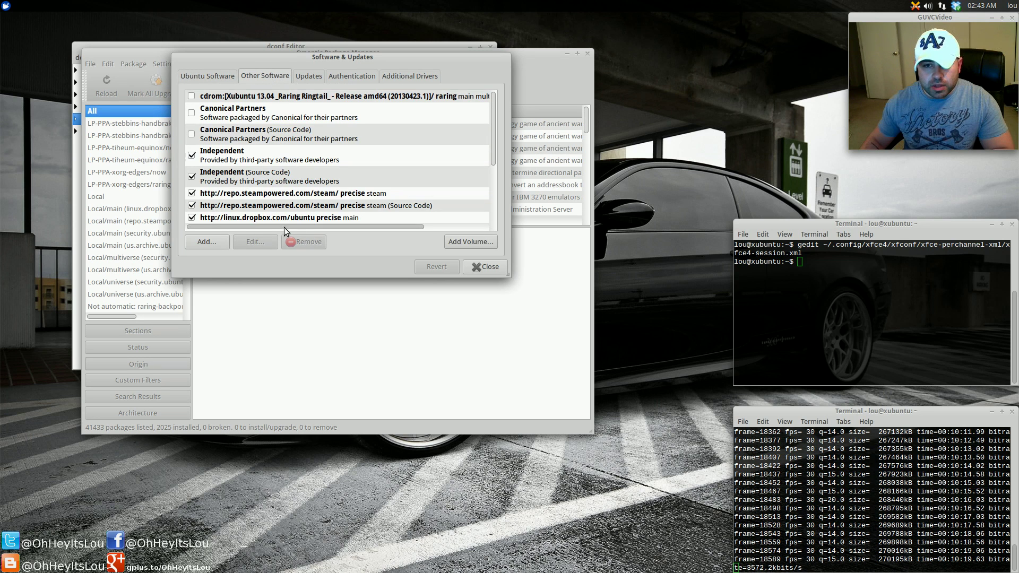
scroll(366, 190, "down", 2)
scroll(373, 189, "down", 1)
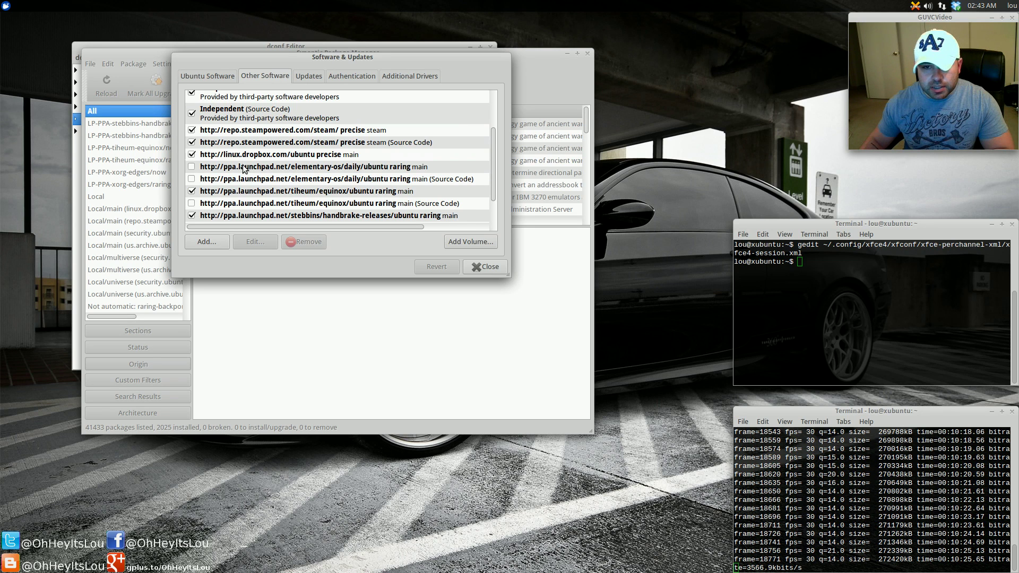
left_click(468, 269)
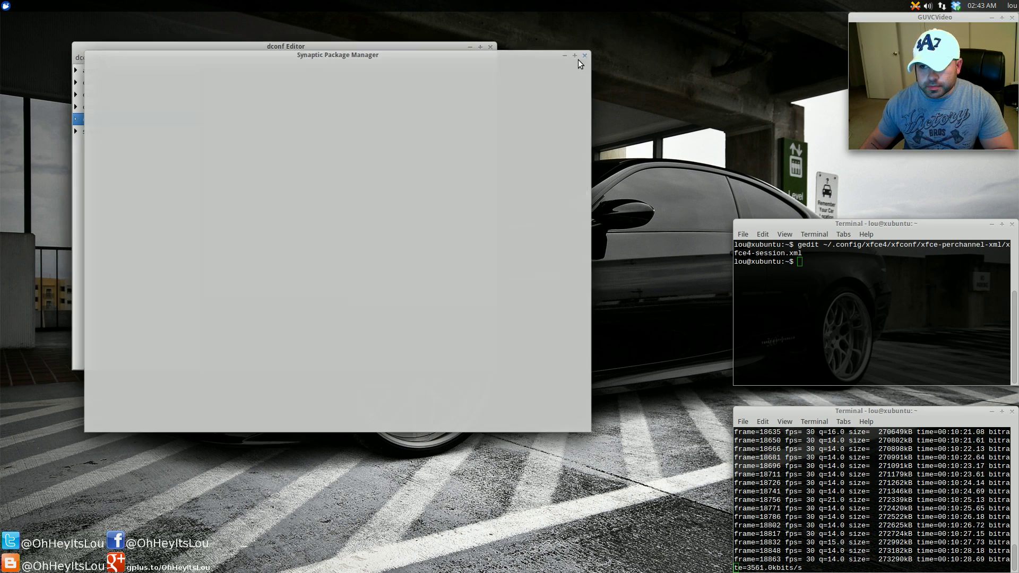
left_click(584, 56)
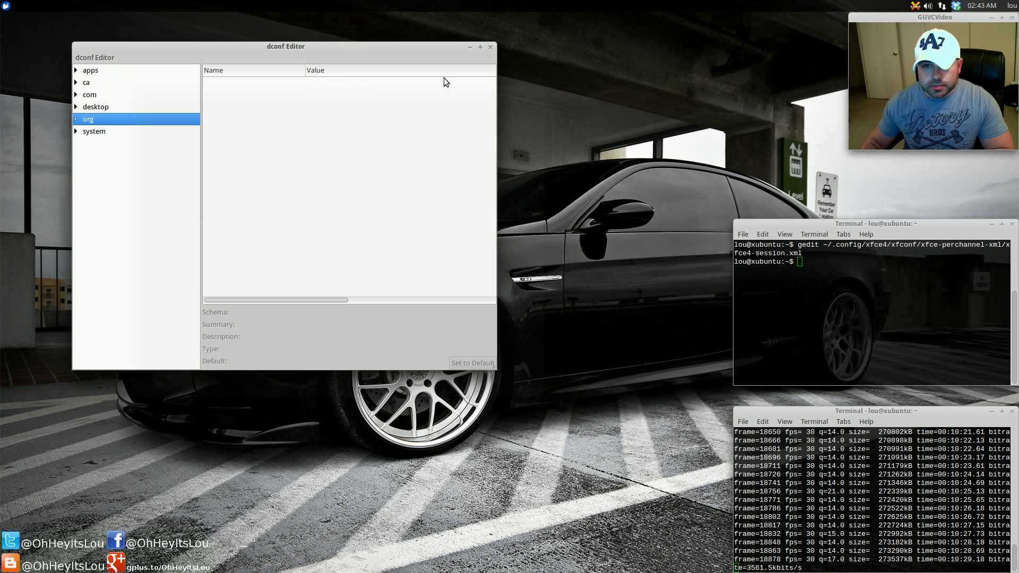
left_click(489, 47)
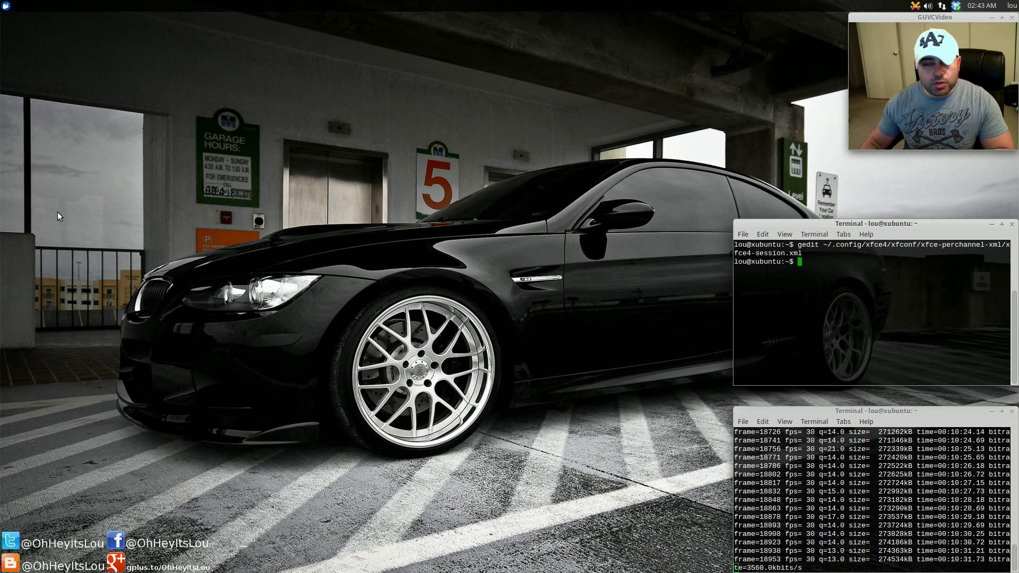